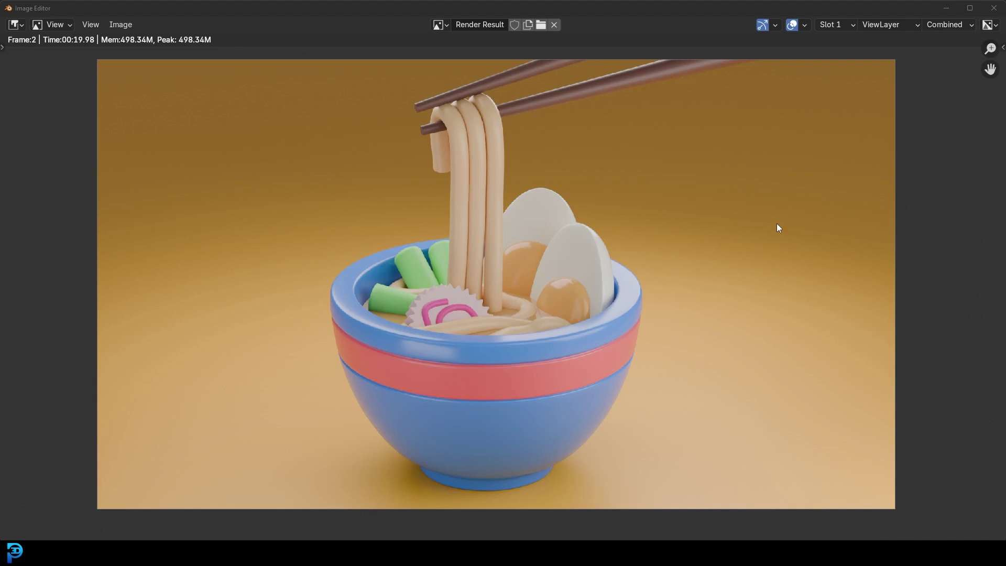
Close the render preview and cap Cycles render samples at 45 in Render Properties.
{"action": "scroll", "coordinate": [542, 240], "scroll_direction": "up", "scroll_amount": 1}
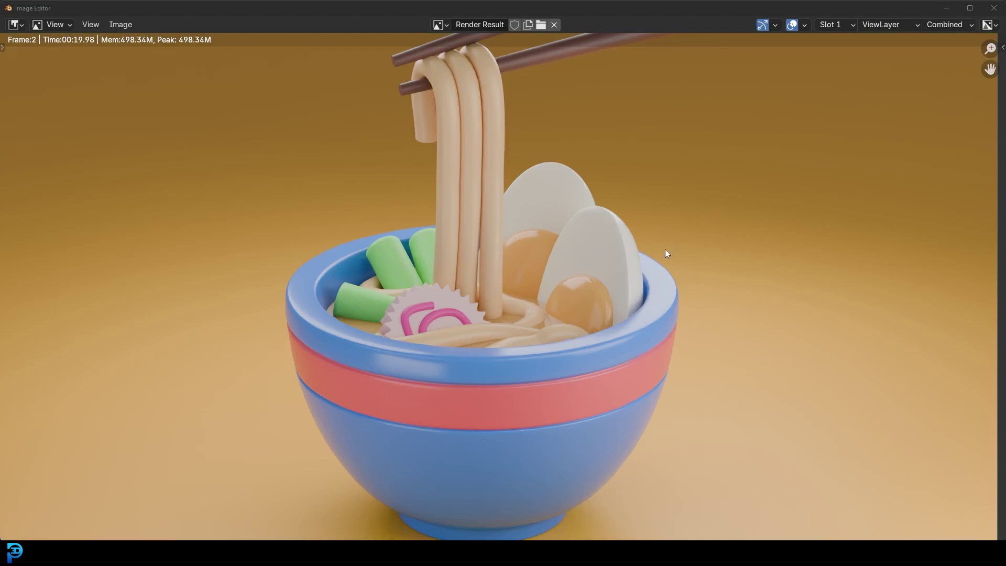
{"action": "scroll", "coordinate": [665, 250], "scroll_direction": "down", "scroll_amount": 1}
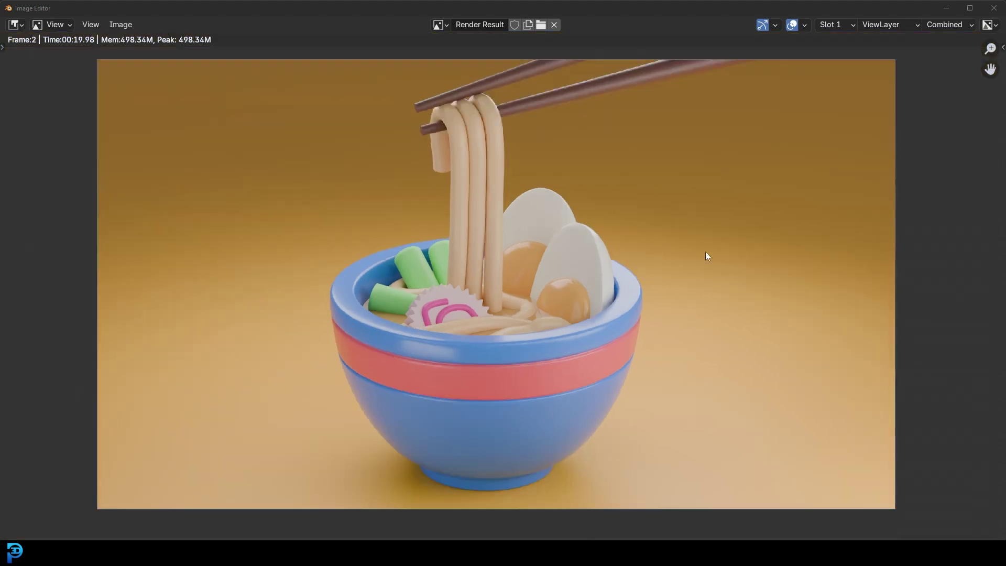
{"action": "key", "text": "Escape"}
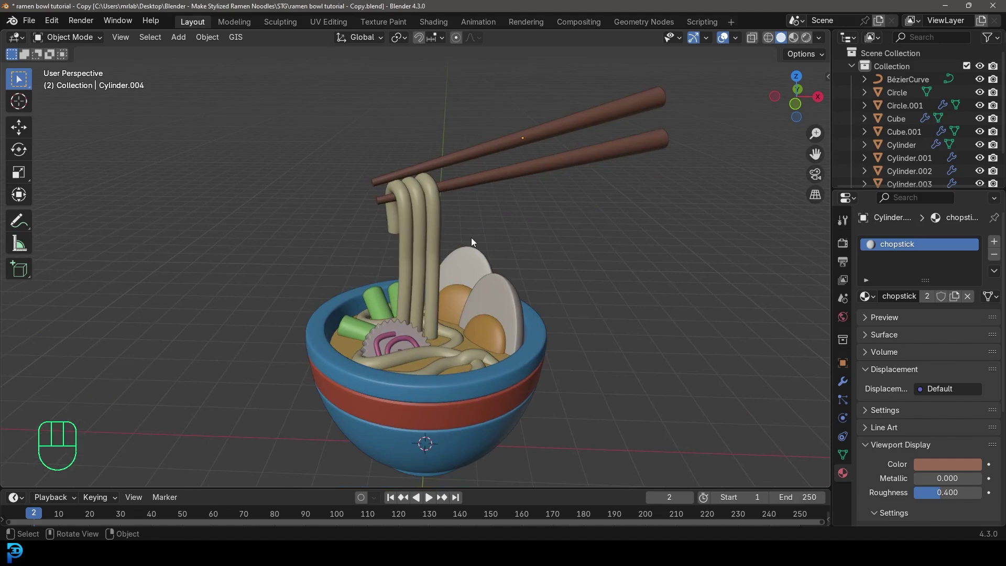
{"action": "scroll", "coordinate": [475, 189], "scroll_direction": "down", "scroll_amount": 1}
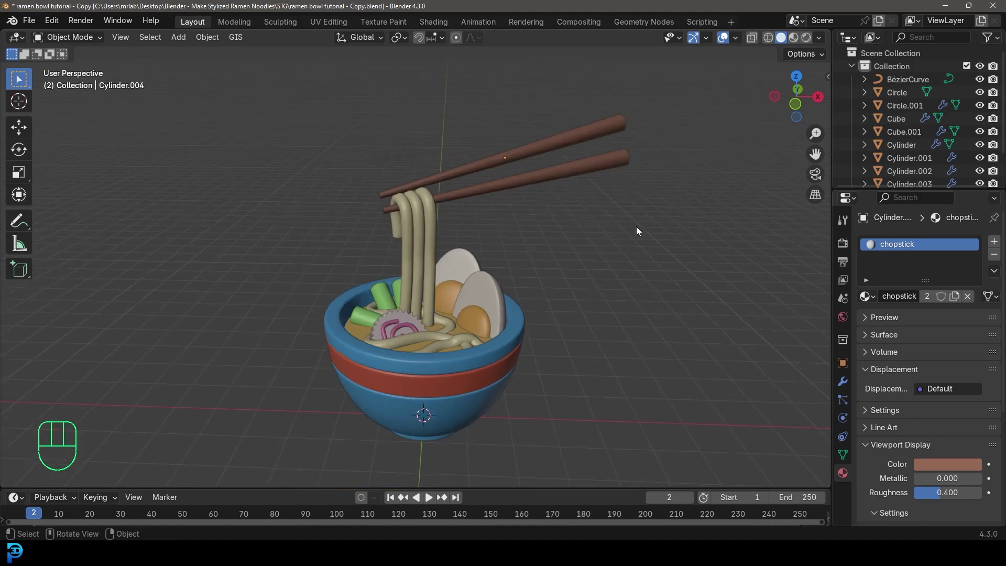
{"action": "left_click", "coordinate": [843, 243]}
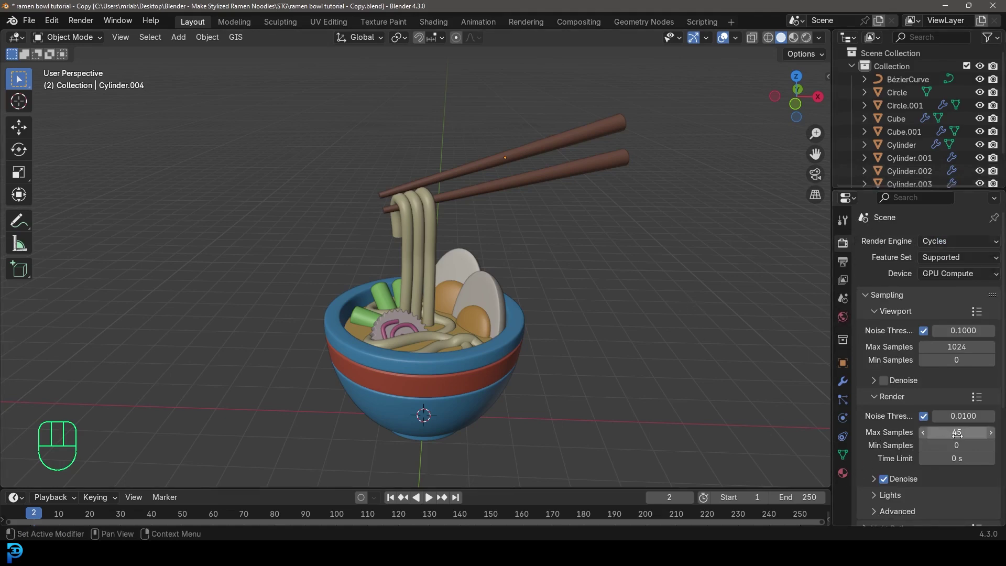
{"action": "scroll", "coordinate": [518, 285], "scroll_direction": "up", "scroll_amount": 3}
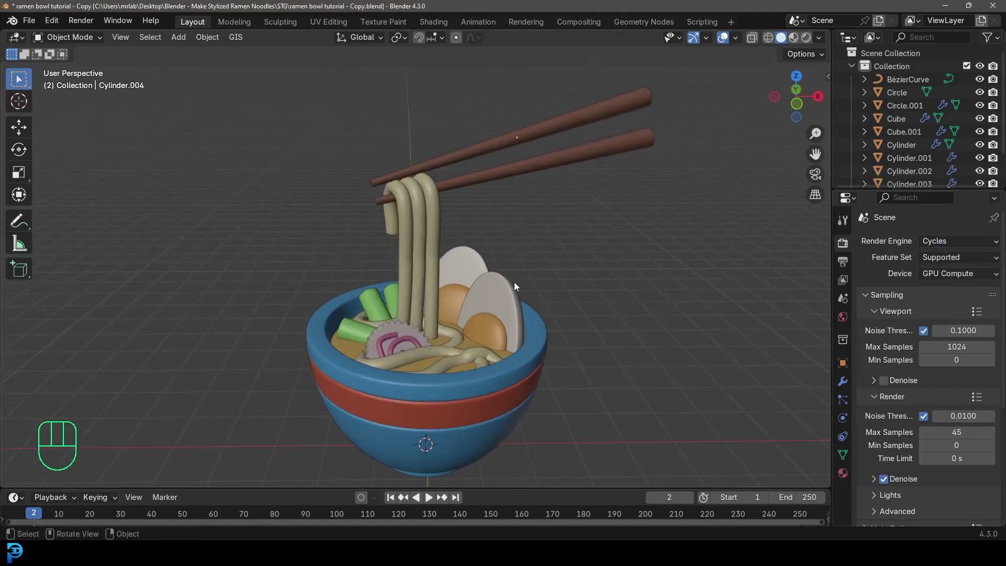
Add a camera, then move and rotate it in the side view to aim at the bowl.
{"action": "key", "text": "KP_1"}
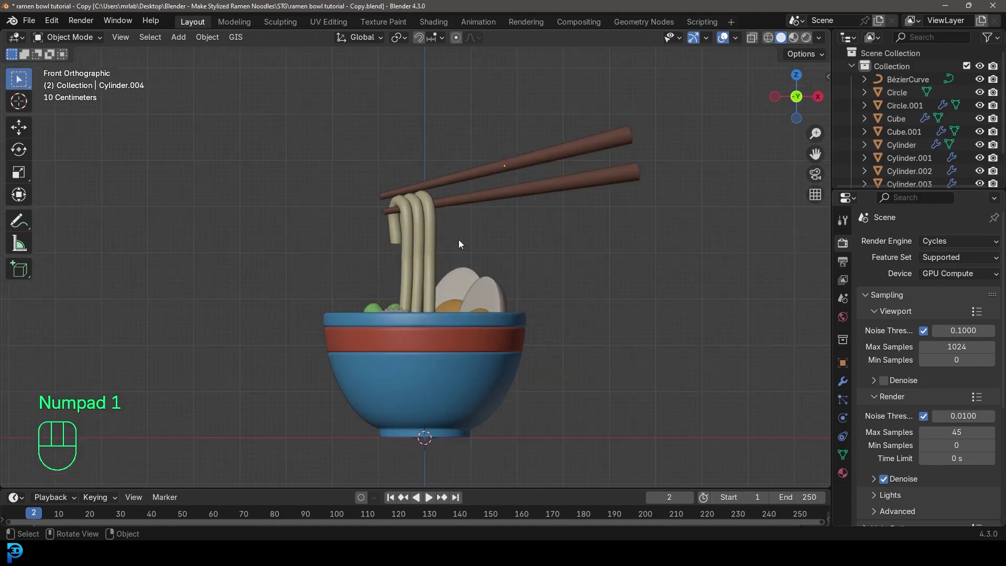
{"action": "key", "text": "shift+a"}
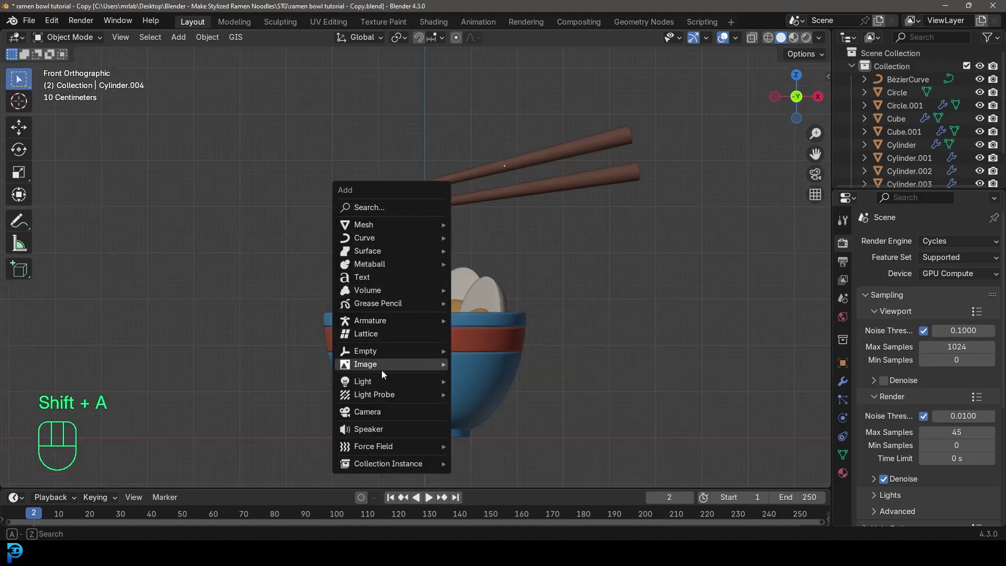
{"action": "left_click", "coordinate": [383, 412]}
{"action": "key", "text": "KP_3"}
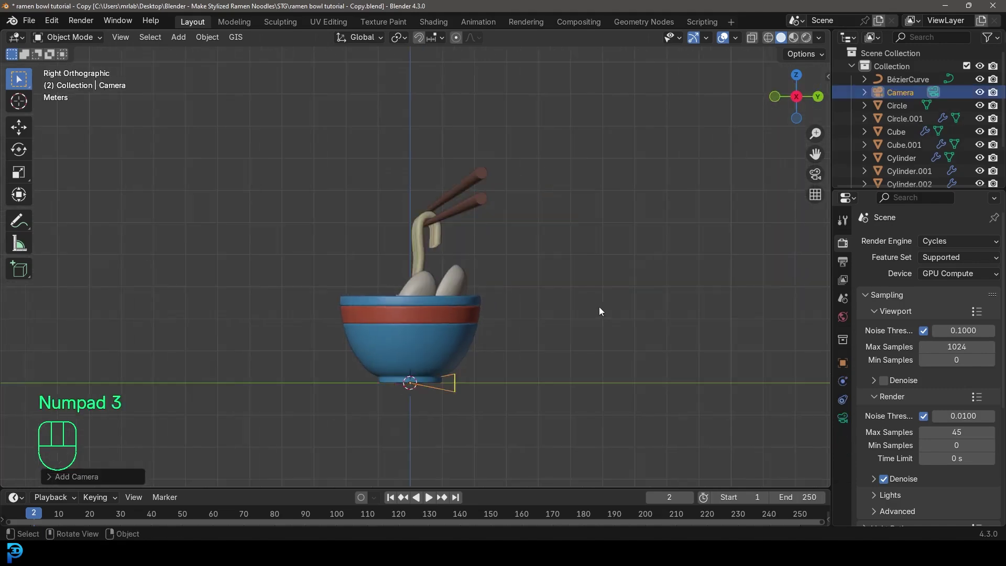
{"action": "key", "text": "g"}
{"action": "left_click", "coordinate": [392, 164]}
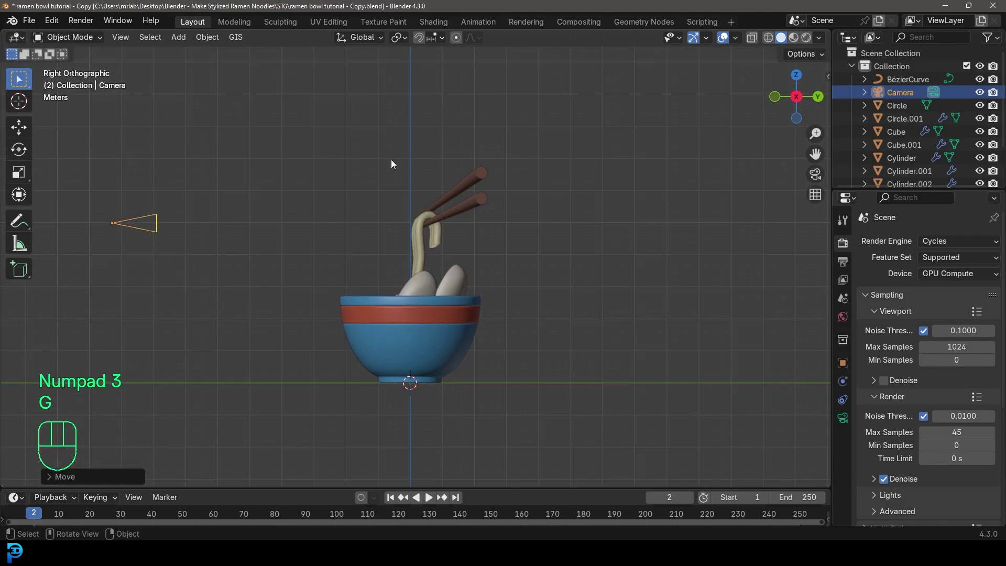
{"action": "scroll", "coordinate": [391, 163], "scroll_direction": "down", "scroll_amount": 2}
{"action": "key", "text": "r"}
{"action": "left_click", "coordinate": [397, 237]}
{"action": "key", "text": "g"}
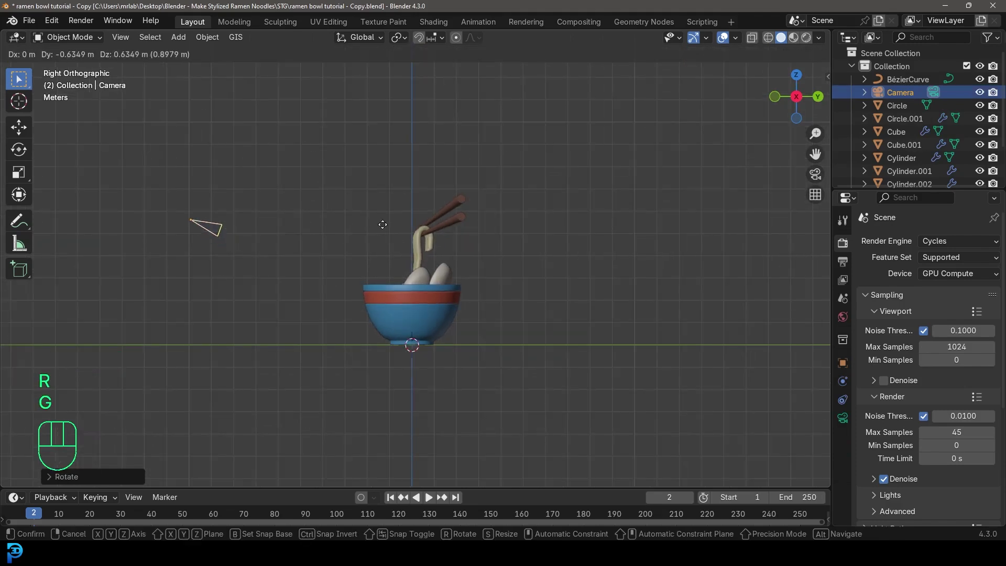
{"action": "left_click", "coordinate": [382, 225]}
Through the camera view, dolly the camera along its axis to frame the bowl.
{"action": "key", "text": "KP_0"}
{"action": "key", "text": "g"}
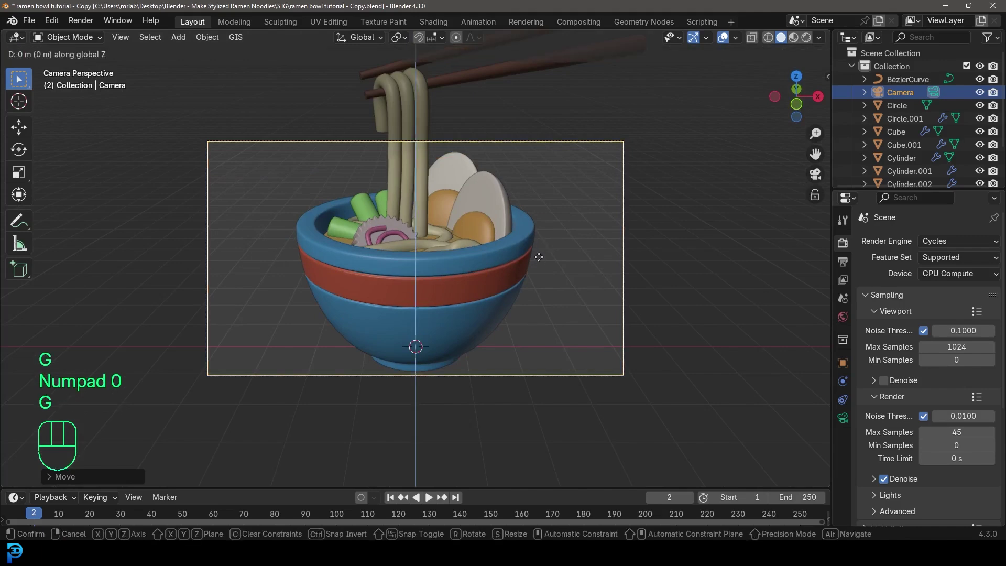
{"action": "key", "text": "z"}
{"action": "key", "text": "g"}
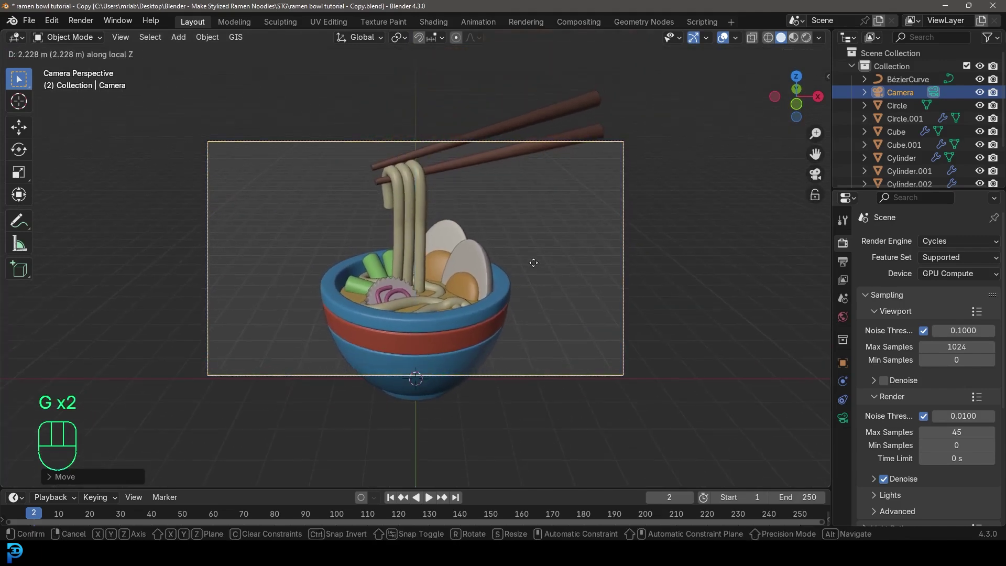
{"action": "left_click", "coordinate": [534, 260]}
Set the camera's focal length to 120 mm.
{"action": "left_click", "coordinate": [842, 417]}
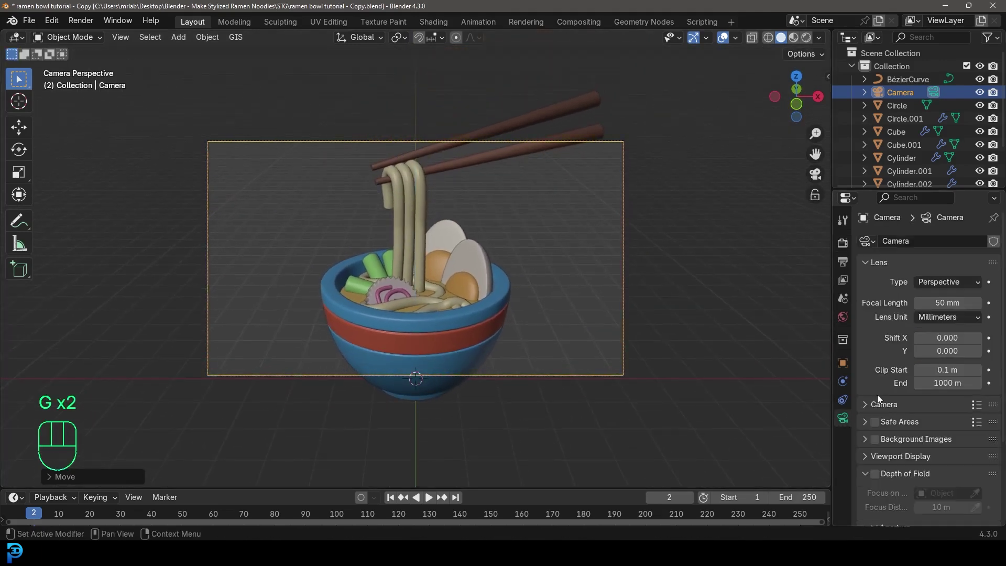
{"action": "left_click", "coordinate": [953, 302]}
{"action": "type", "text": "120"}
{"action": "key", "text": "Return"}
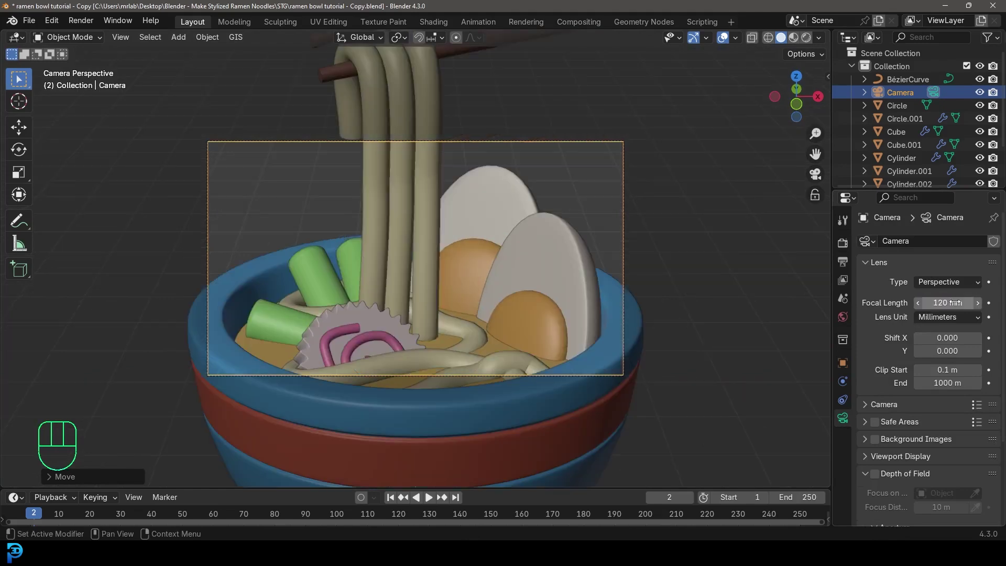
Pull the camera back so the whole bowl and chopsticks fit the frame.
{"action": "key", "text": "g"}
{"action": "key", "text": "z"}
{"action": "key", "text": "z"}
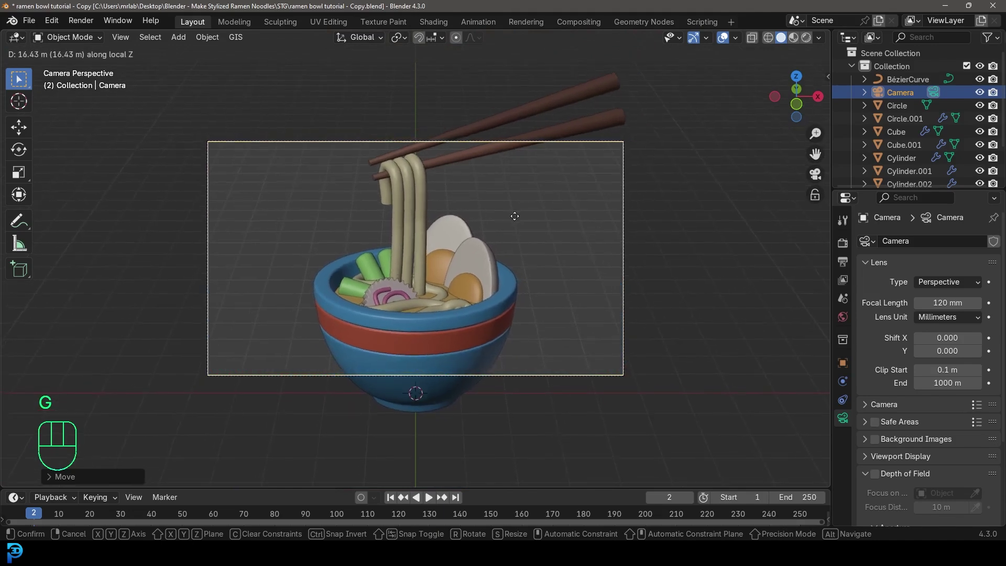
{"action": "key", "text": "g"}
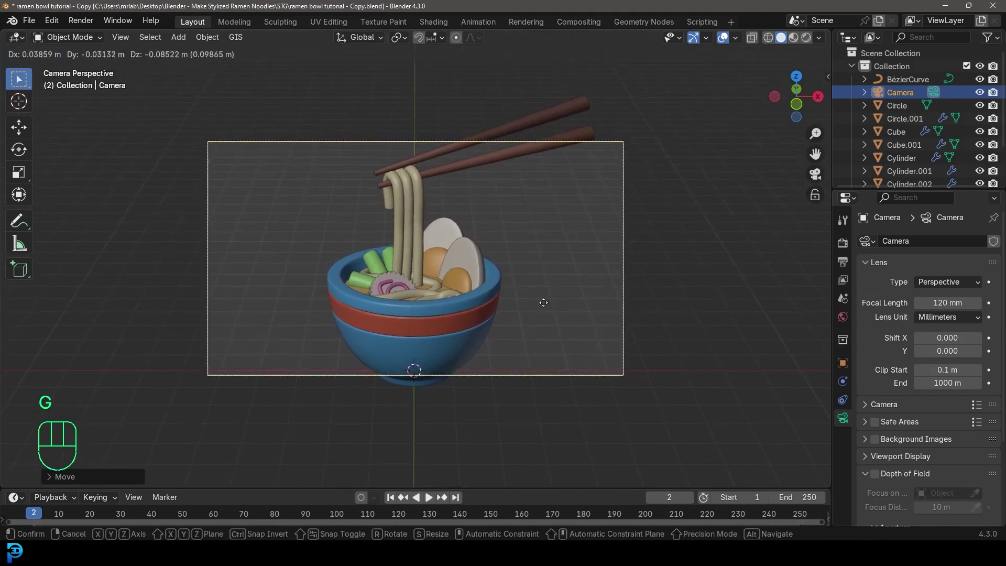
{"action": "key", "text": "g"}
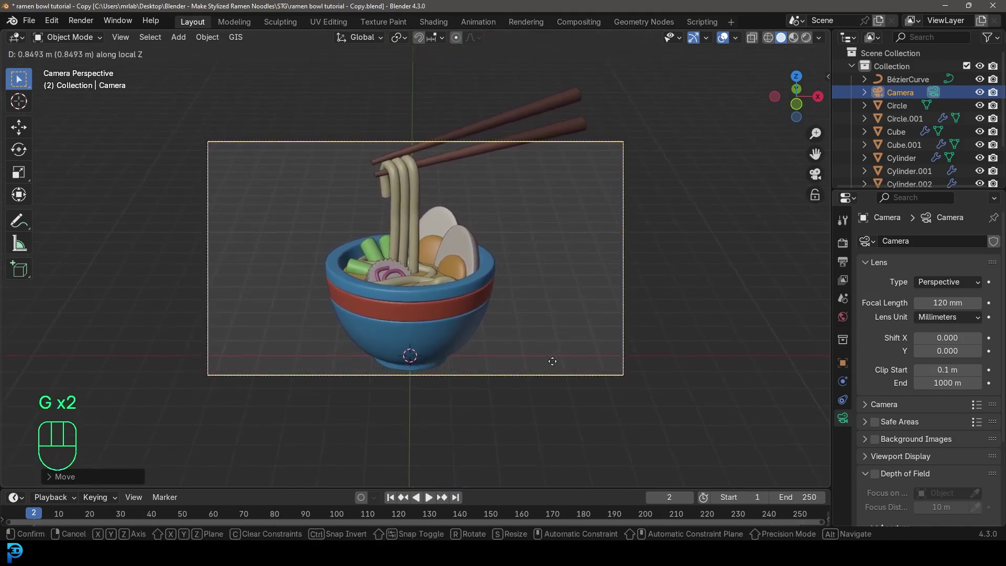
{"action": "left_click", "coordinate": [565, 364]}
Add a plane beneath the bowl and scale it up into a large floor.
{"action": "key", "text": "g"}
{"action": "right_click", "coordinate": [518, 285]}
{"action": "key", "text": "shift+a"}
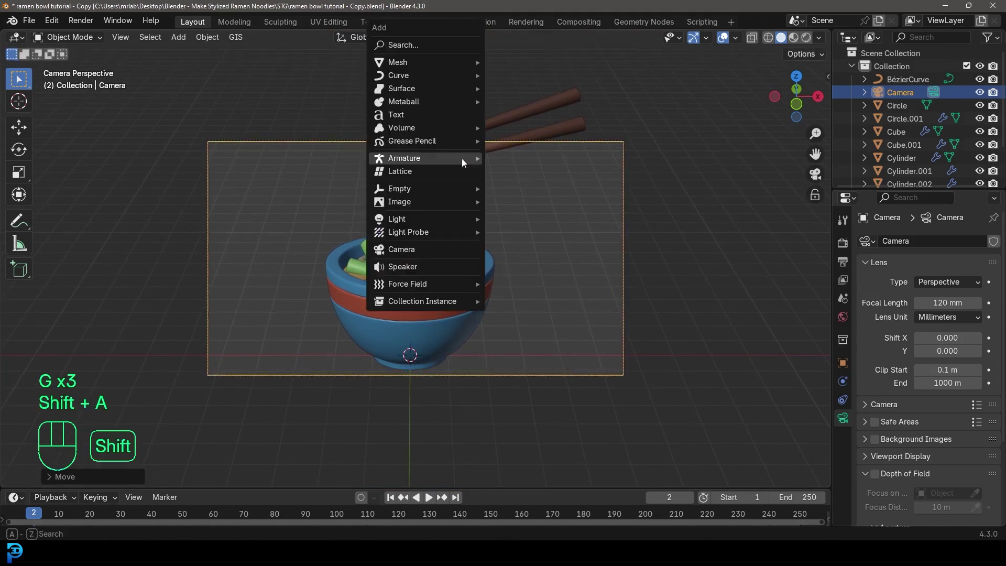
{"action": "mouse_move", "coordinate": [399, 67]}
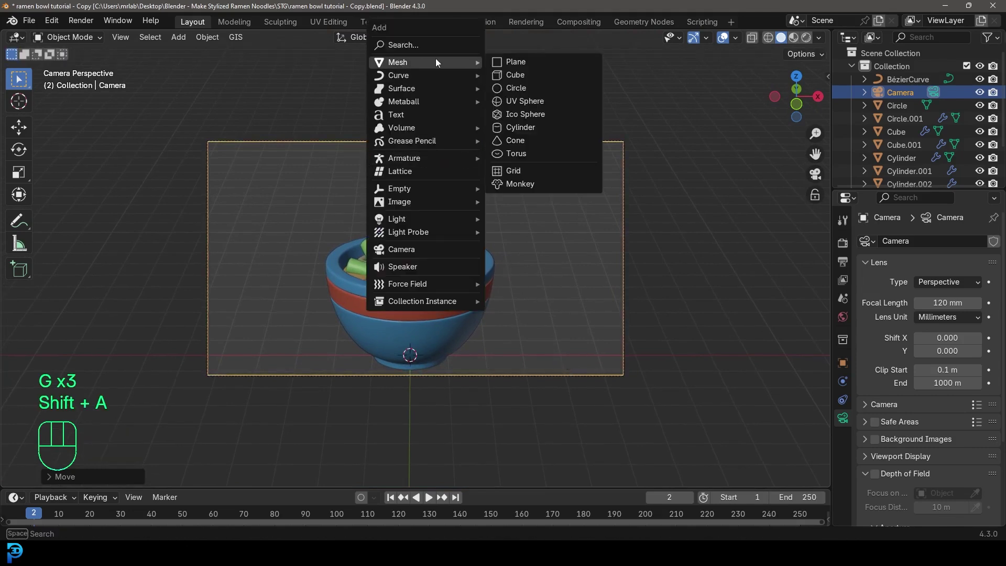
{"action": "left_click", "coordinate": [513, 63]}
{"action": "key", "text": "s"}
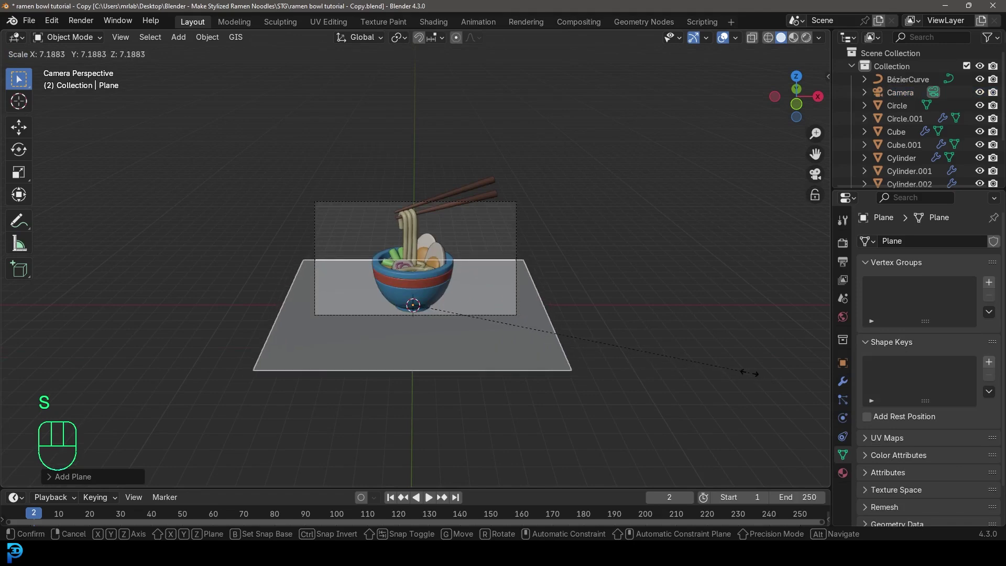
{"action": "left_click", "coordinate": [750, 377]}
Widen the floor plane along X and enter Edit Mode on it.
{"action": "key", "text": "s"}
{"action": "key", "text": "x"}
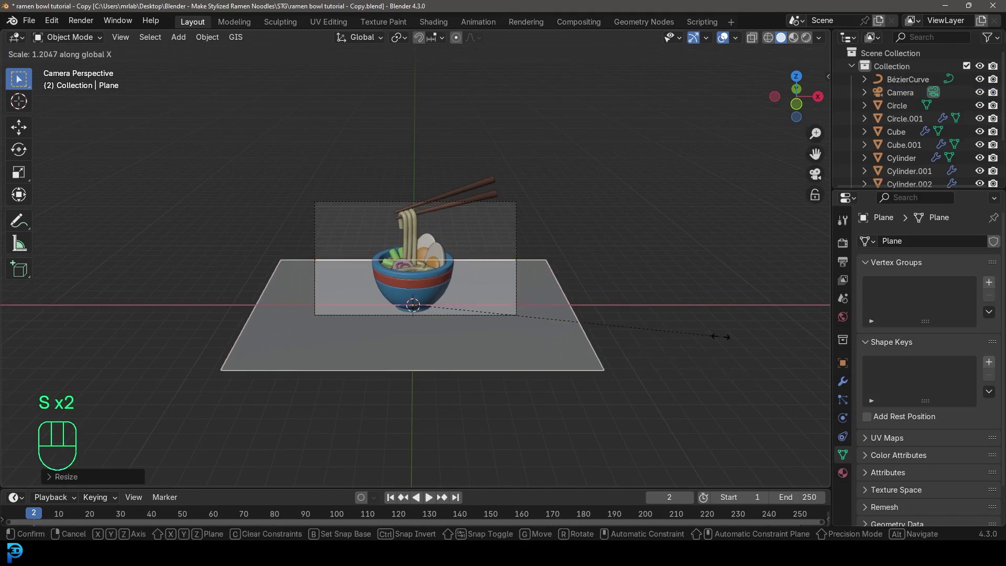
{"action": "left_click", "coordinate": [737, 338]}
{"action": "middle_click_drag", "start_coordinate": [736, 337], "coordinate": [536, 306]}
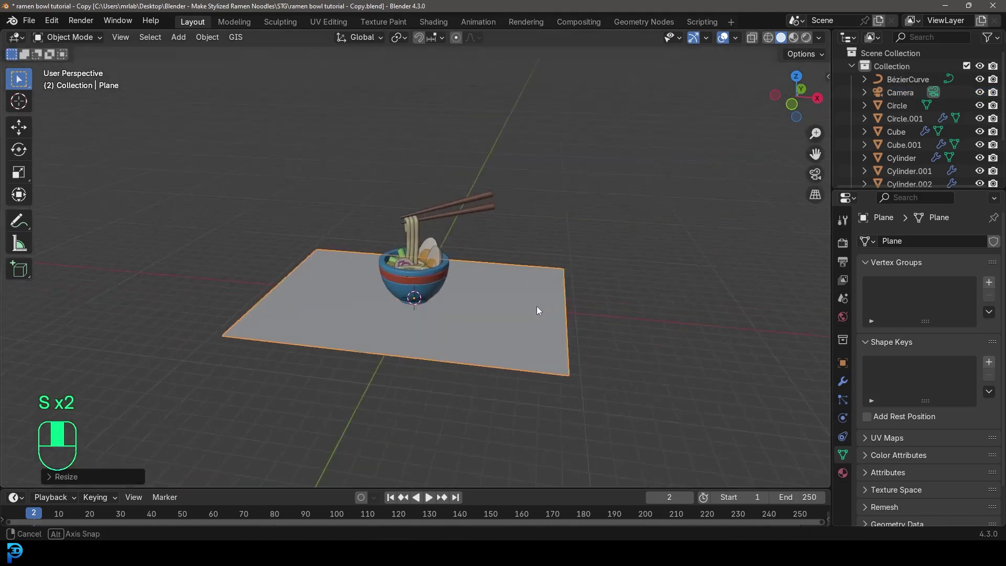
{"action": "key", "text": "Tab"}
Select the plane's back edge and try raising it into a wall, then undo.
{"action": "scroll", "coordinate": [331, 226], "scroll_direction": "down", "scroll_amount": 2}
{"action": "left_click", "coordinate": [118, 39]}
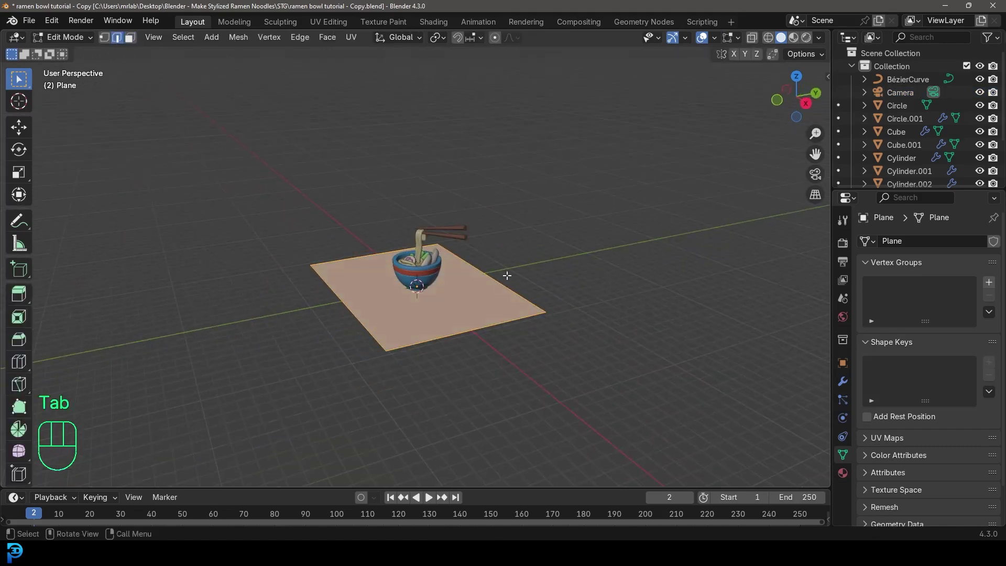
{"action": "left_click", "coordinate": [494, 276]}
{"action": "key", "text": "KP_0"}
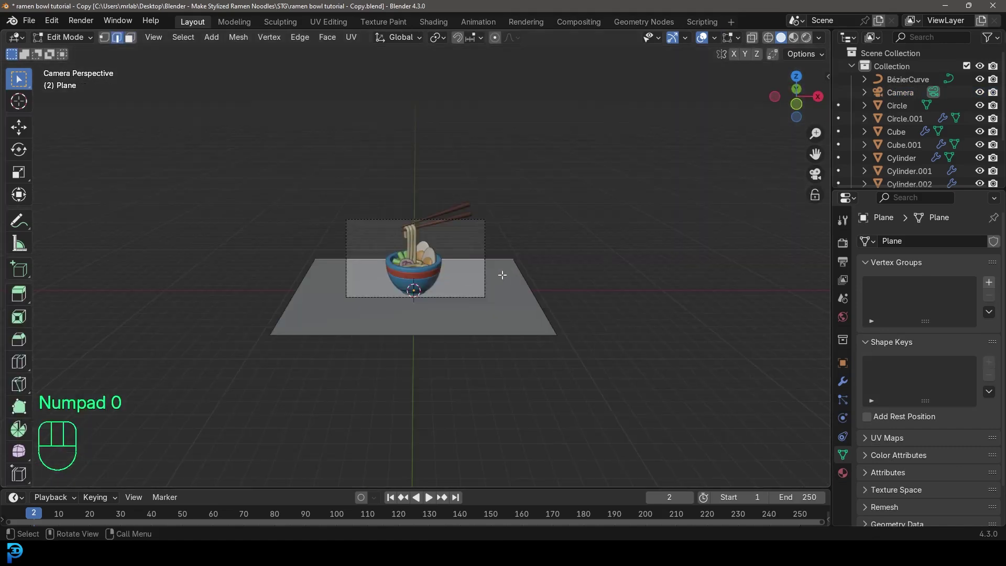
{"action": "left_click", "coordinate": [26, 126]}
{"action": "scroll", "coordinate": [439, 251], "scroll_direction": "up", "scroll_amount": 2}
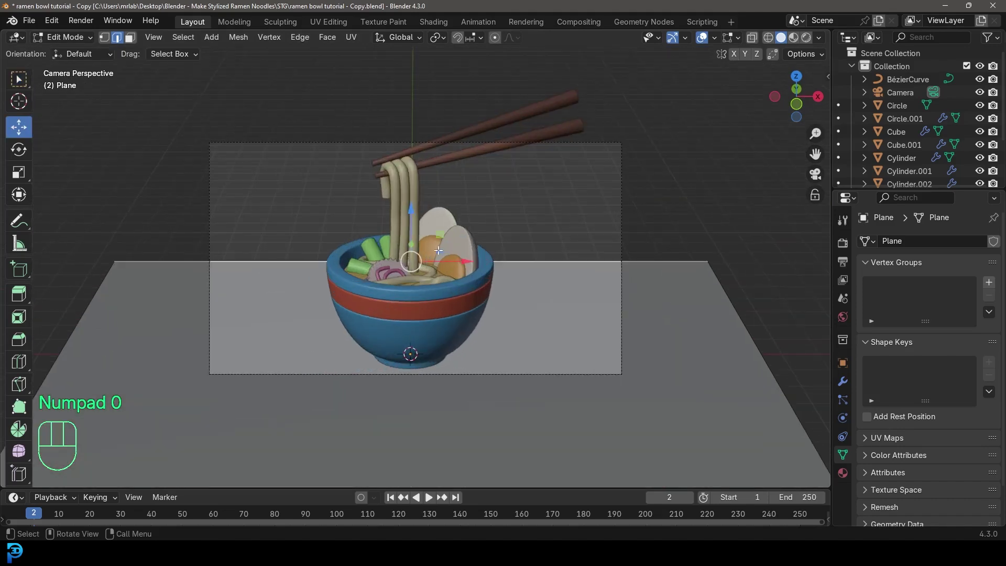
{"action": "left_click_drag", "start_coordinate": [412, 244], "coordinate": [419, 147]}
{"action": "key", "text": "ctrl+z"}
Slide the plane's back edge about 20 m back along global Y behind the bowl.
{"action": "scroll", "coordinate": [471, 262], "scroll_direction": "down", "scroll_amount": 2}
{"action": "scroll", "coordinate": [487, 291], "scroll_direction": "up", "scroll_amount": 3}
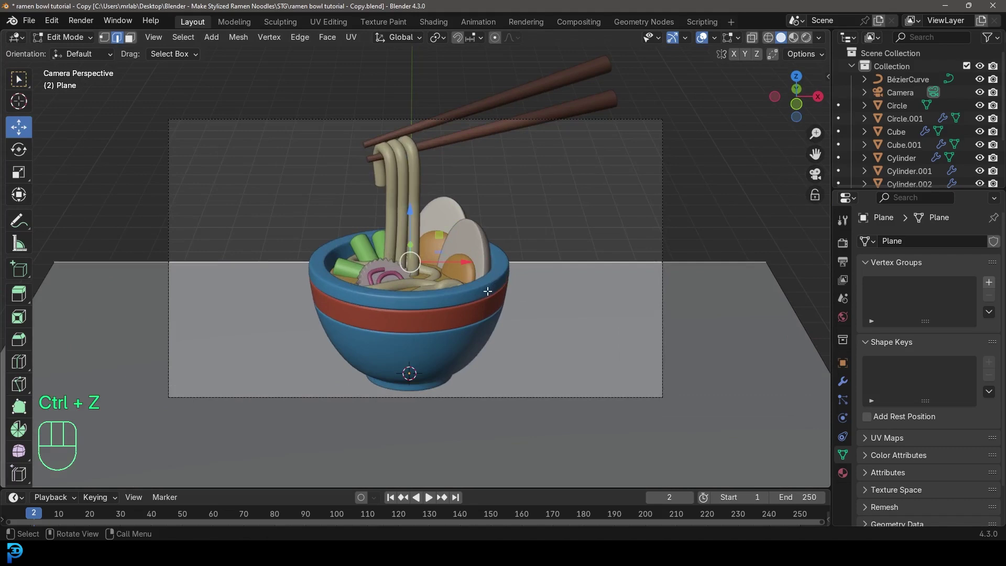
{"action": "key", "text": "g"}
{"action": "key", "text": "y"}
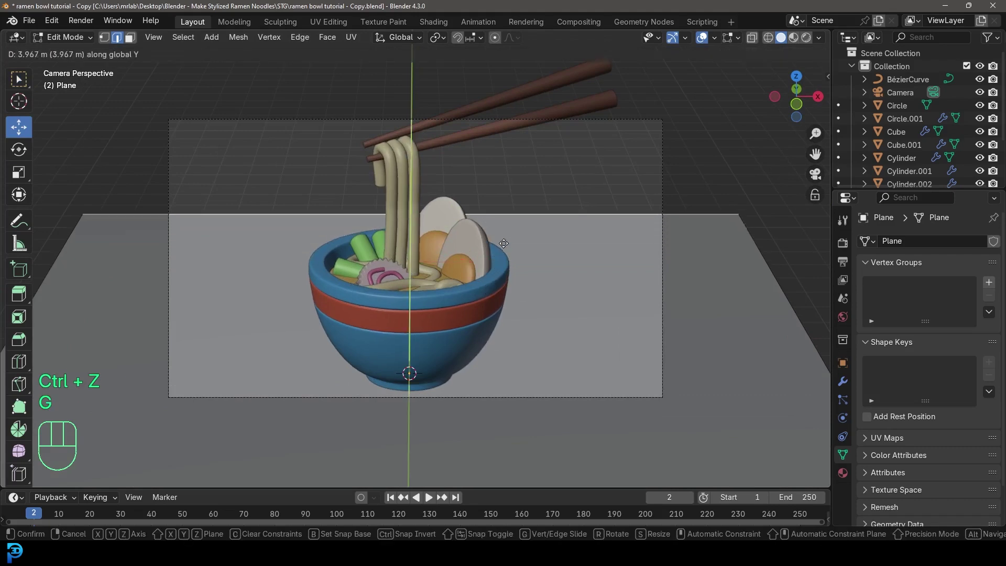
{"action": "left_click", "coordinate": [534, 104]}
{"action": "middle_click_drag", "start_coordinate": [511, 294], "coordinate": [525, 303], "text": "shift"}
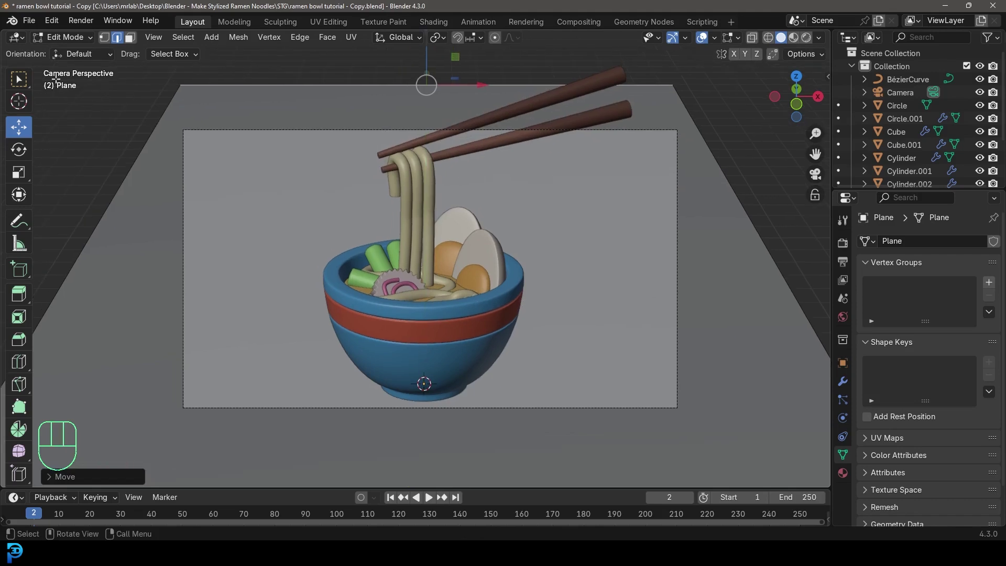
{"action": "left_click", "coordinate": [63, 36]}
Return to Object Mode, select the camera, and try 50 mm focal length before reverting to 120 mm.
{"action": "left_click", "coordinate": [68, 52]}
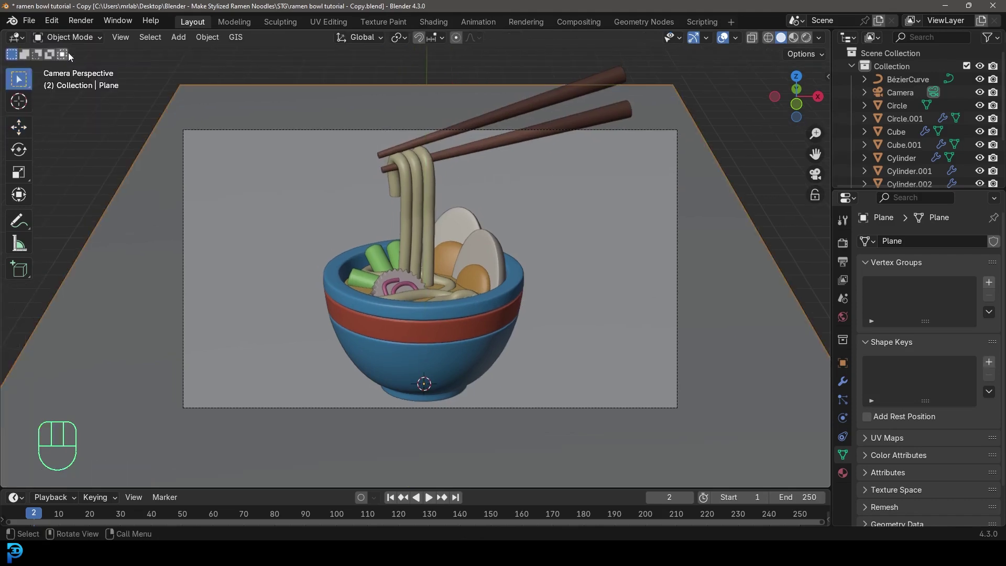
{"action": "left_click", "coordinate": [589, 130]}
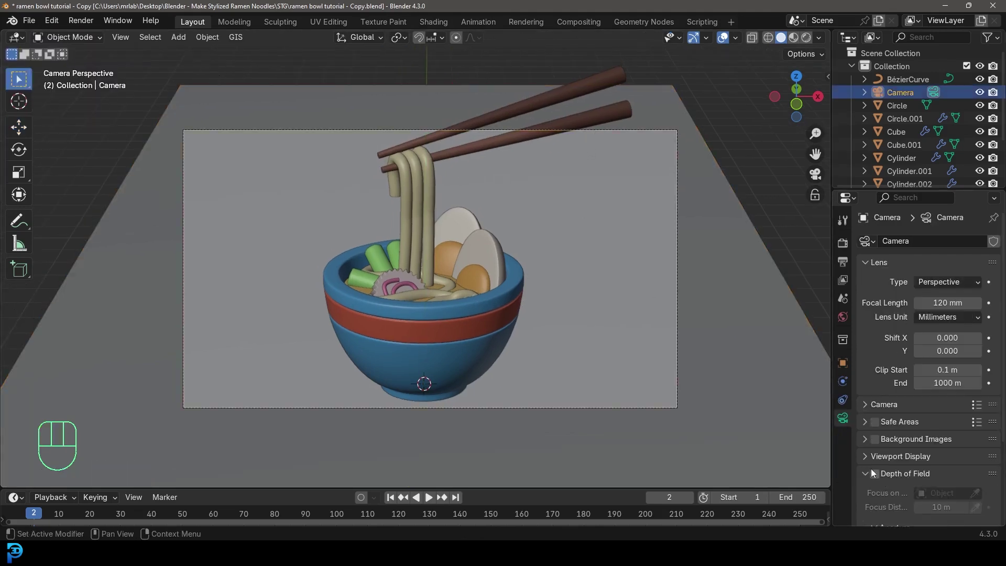
{"action": "left_click", "coordinate": [949, 302]}
{"action": "type", "text": "50"}
{"action": "key", "text": "Return"}
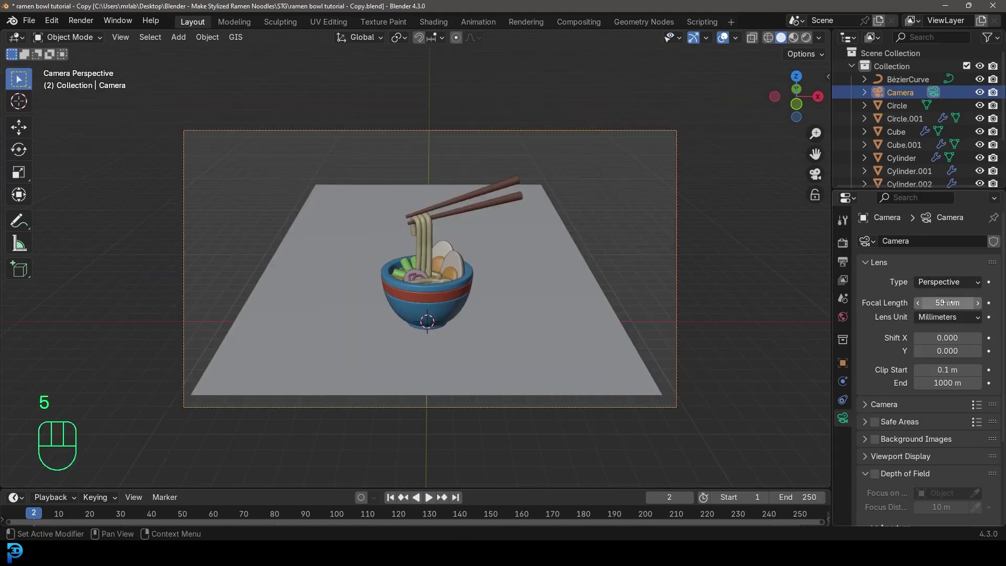
{"action": "key", "text": "ctrl+z"}
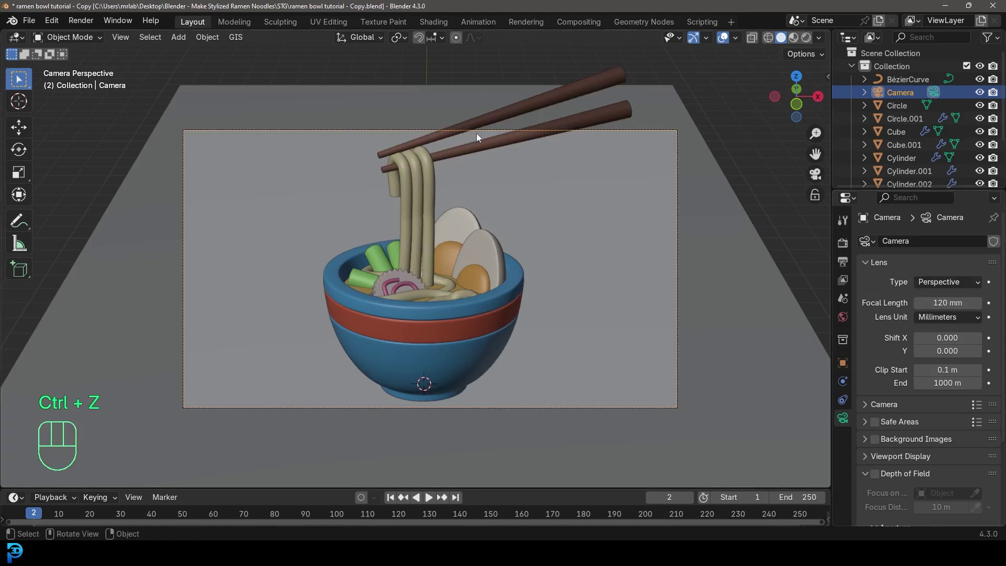
Nudge the camera slightly along its view axis to reframe the bowl and chopsticks.
{"action": "key", "text": "g"}
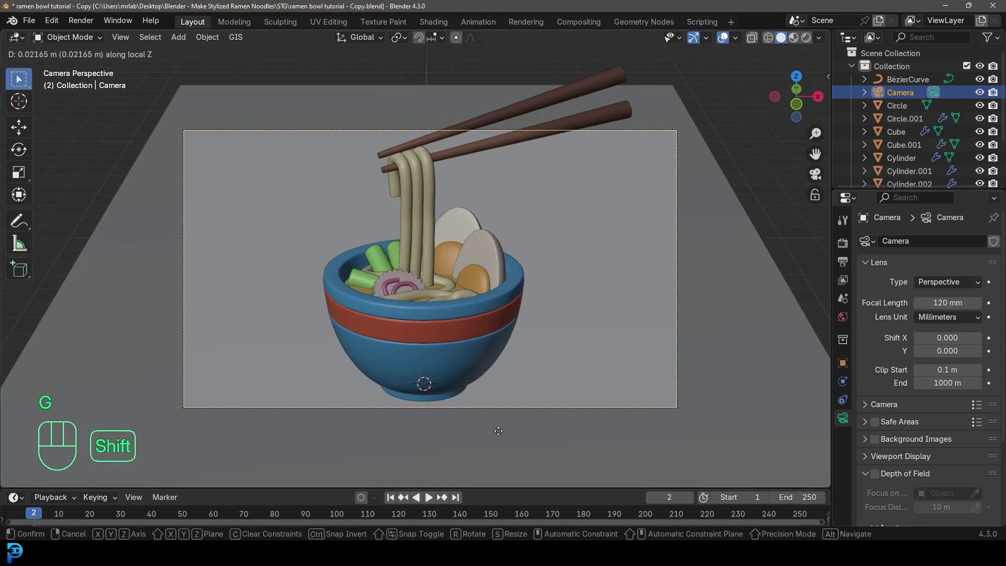
{"action": "right_click", "coordinate": [507, 375]}
{"action": "middle_click_drag", "start_coordinate": [507, 375], "coordinate": [322, 178]}
{"action": "scroll", "coordinate": [203, 246], "scroll_direction": "down", "scroll_amount": 6}
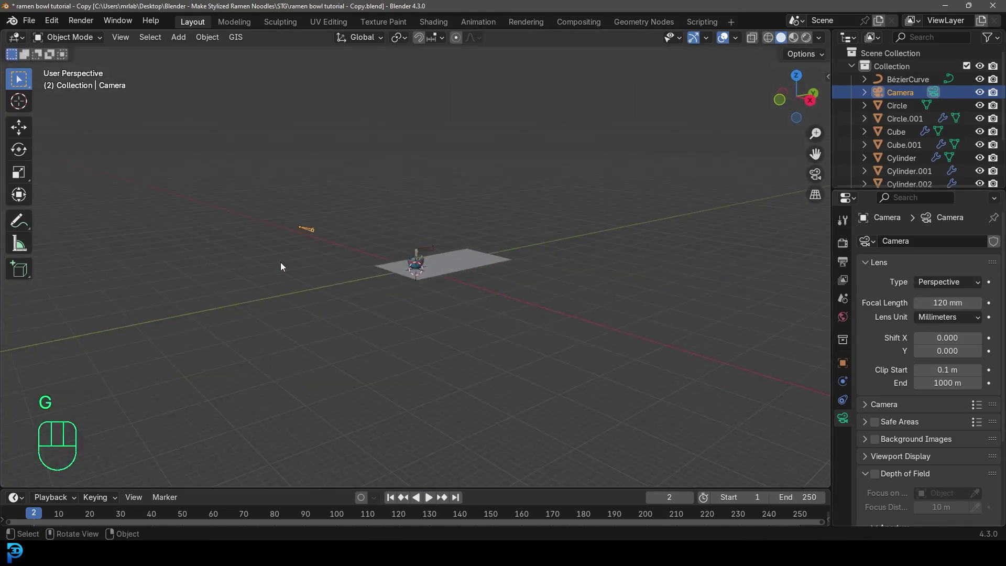
{"action": "key", "text": "KP_0"}
{"action": "key", "text": "g"}
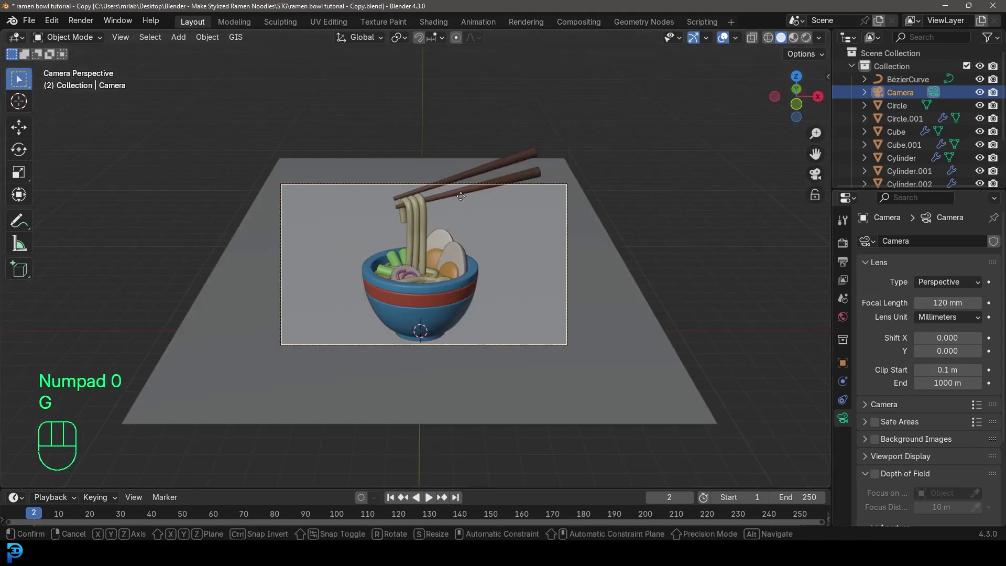
{"action": "left_click", "coordinate": [490, 288]}
{"action": "scroll", "coordinate": [488, 284], "scroll_direction": "up", "scroll_amount": 3}
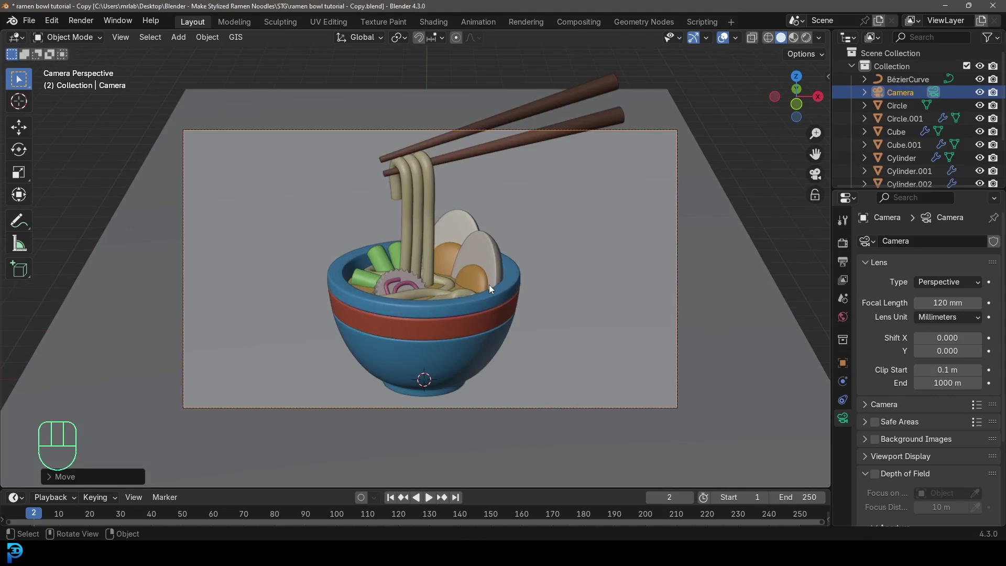
Set the pivot point to the 3D cursor and add an area light raised above the bowl.
{"action": "left_click", "coordinate": [396, 37]}
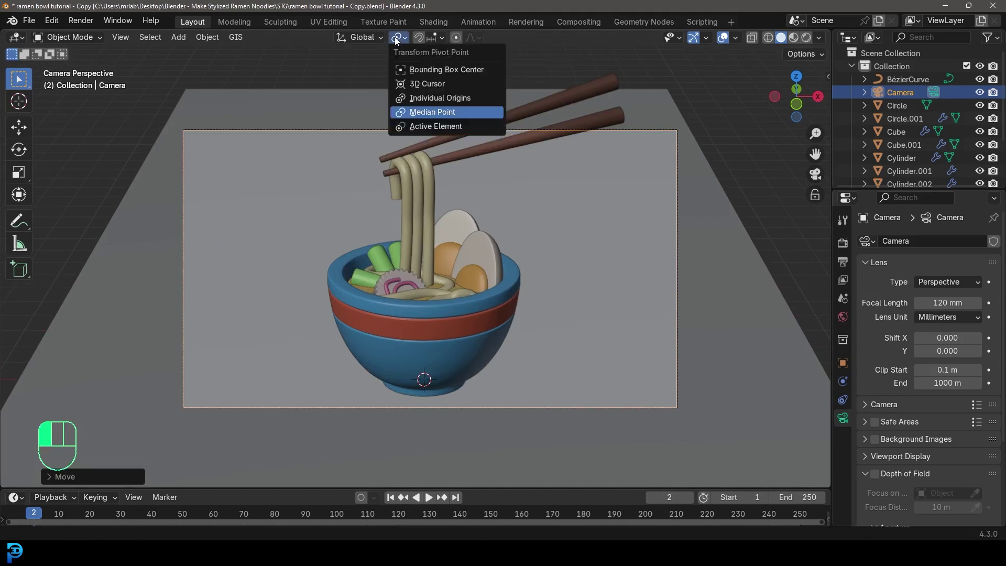
{"action": "left_click", "coordinate": [413, 84]}
{"action": "key", "text": "shift+a"}
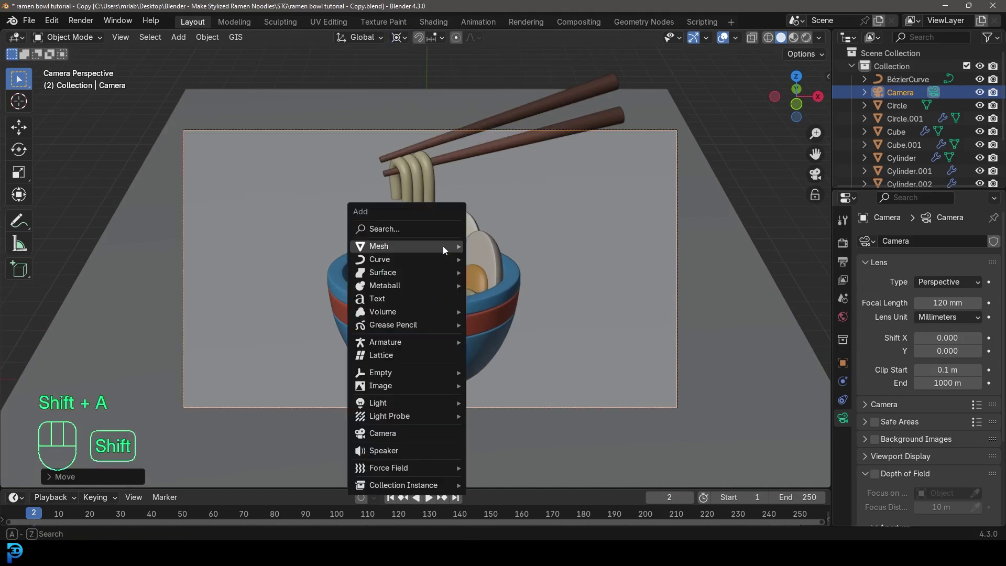
{"action": "mouse_move", "coordinate": [390, 403]}
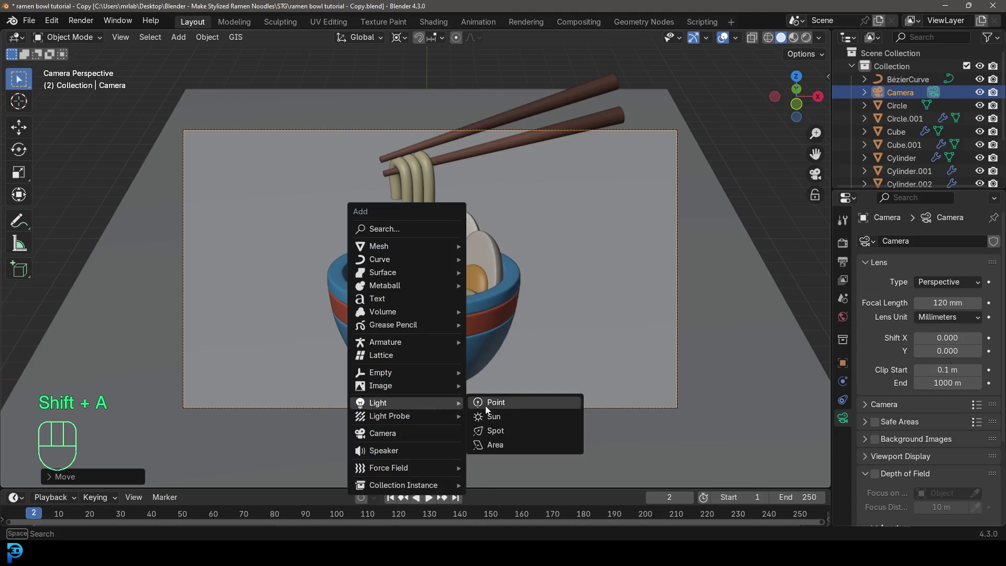
{"action": "left_click", "coordinate": [486, 446]}
{"action": "key", "text": "g"}
{"action": "key", "text": "z"}
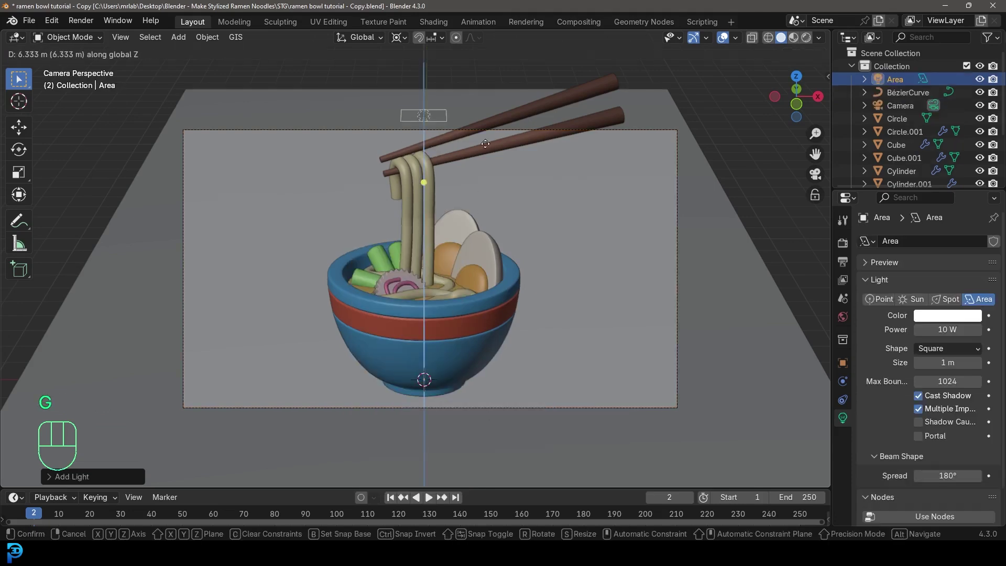
{"action": "left_click", "coordinate": [486, 110]}
{"action": "middle_click_drag", "start_coordinate": [486, 111], "coordinate": [448, 205]}
{"action": "scroll", "coordinate": [451, 247], "scroll_direction": "up", "scroll_amount": 5}
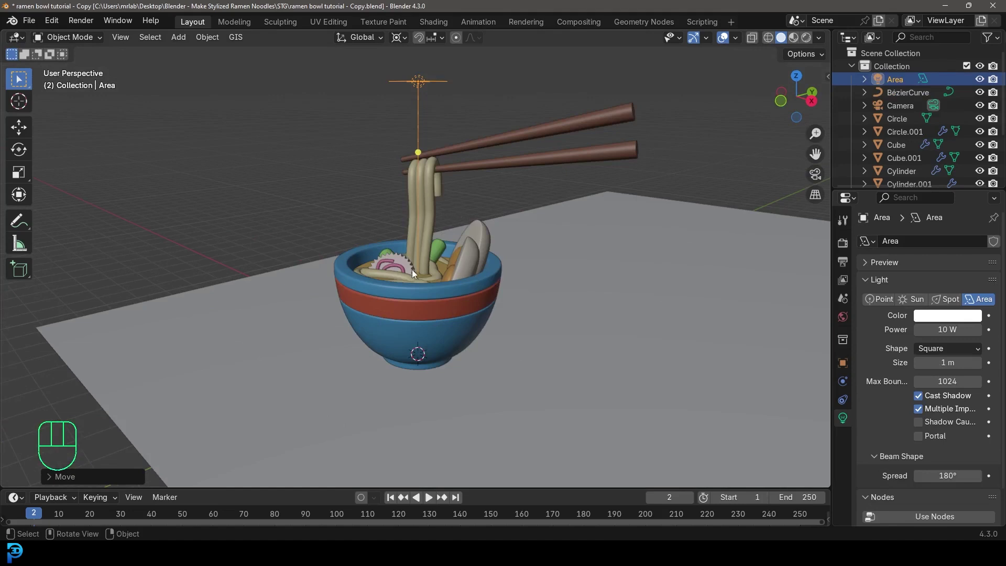
Give the area light 450 W power and a 5 m size.
{"action": "left_click", "coordinate": [943, 329]}
{"action": "type", "text": "450"}
{"action": "key", "text": "Return"}
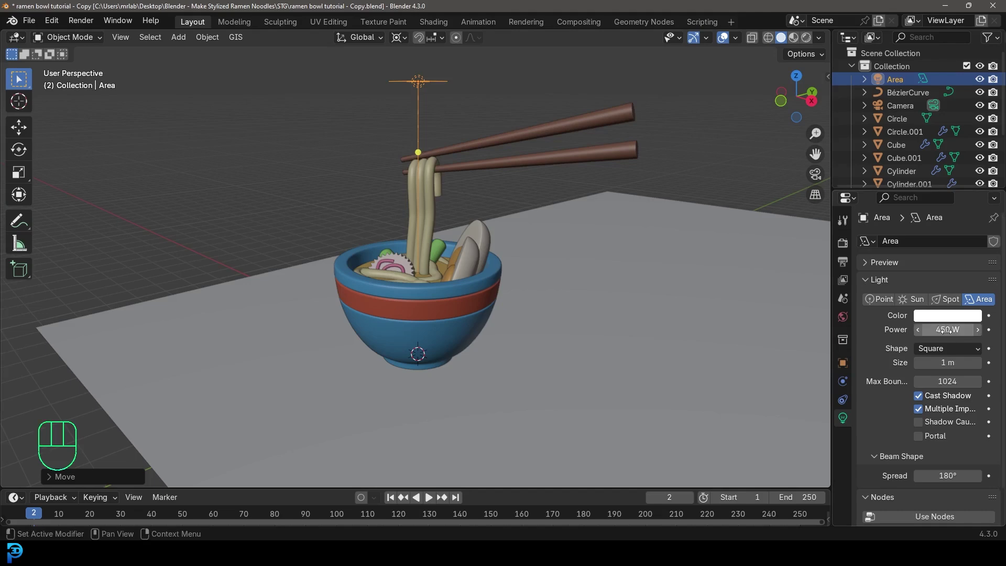
{"action": "left_click", "coordinate": [943, 362]}
{"action": "type", "text": "5"}
{"action": "key", "text": "Return"}
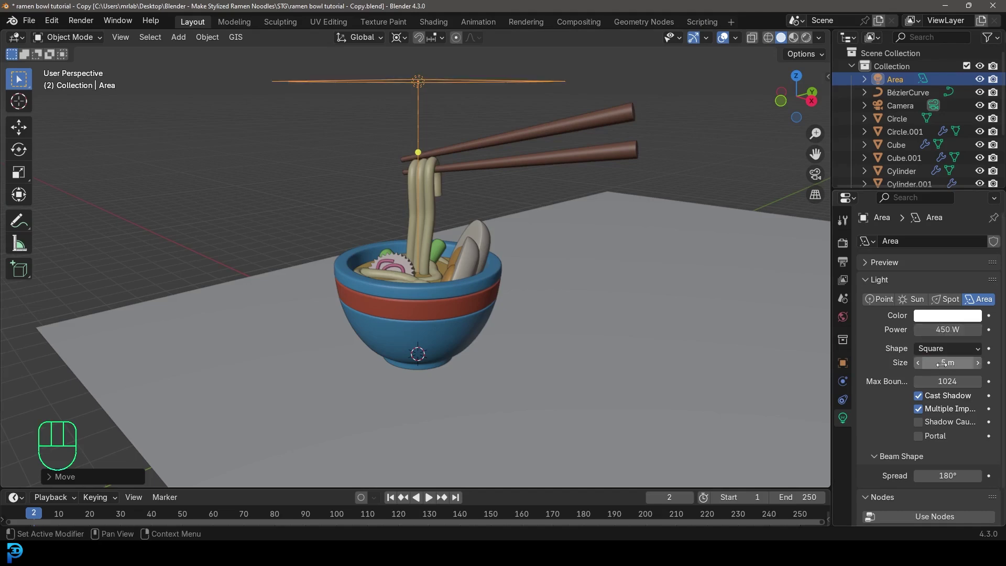
{"action": "key", "text": "KP_0"}
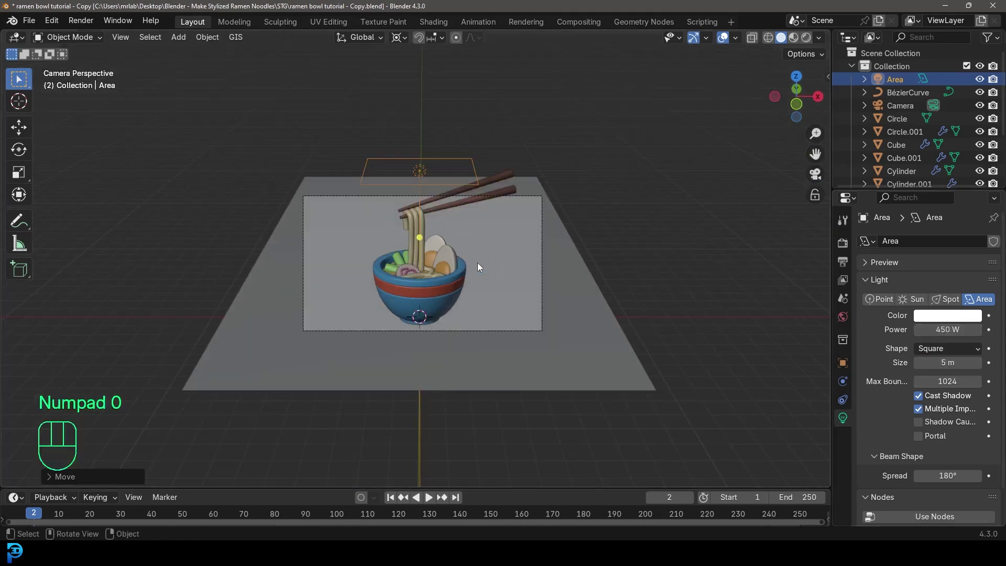
Limit rendering to the camera frame region, switch to rendered shading, and raise the light.
{"action": "key", "text": "ctrl+b"}
{"action": "left_click_drag", "start_coordinate": [266, 147], "coordinate": [611, 381]}
{"action": "scroll", "coordinate": [511, 207], "scroll_direction": "up", "scroll_amount": 4}
{"action": "key", "text": "z"}
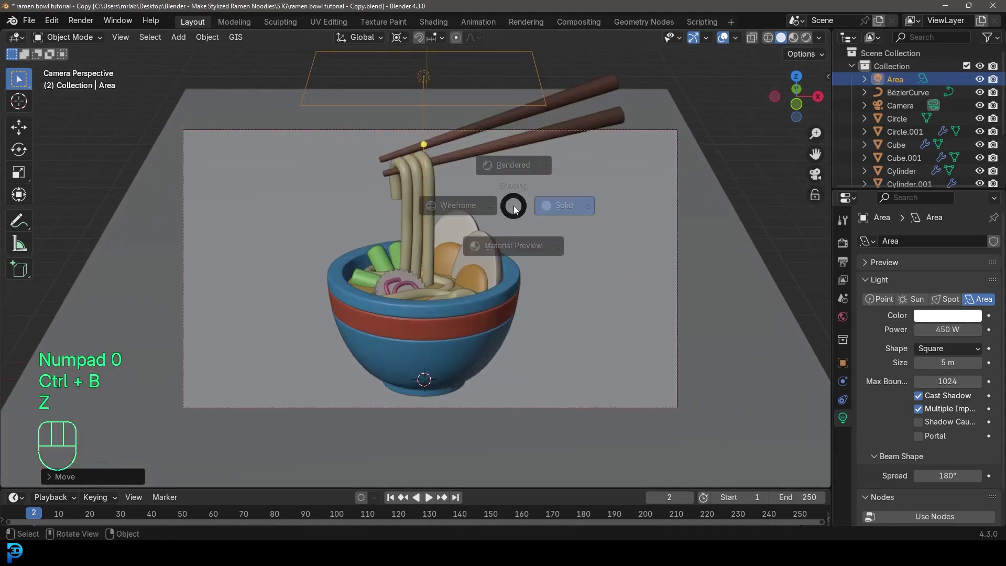
{"action": "left_click", "coordinate": [504, 128]}
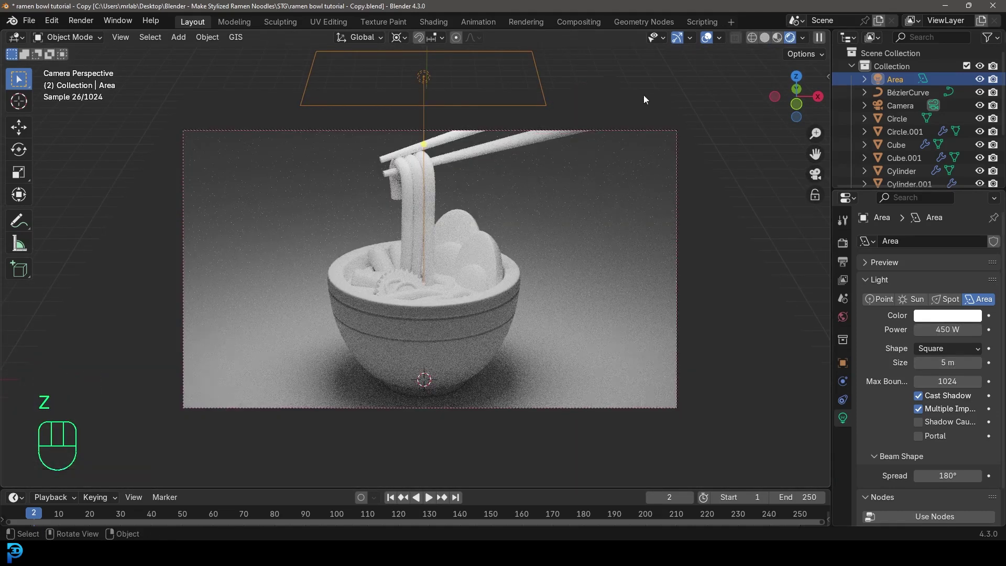
{"action": "key", "text": "g"}
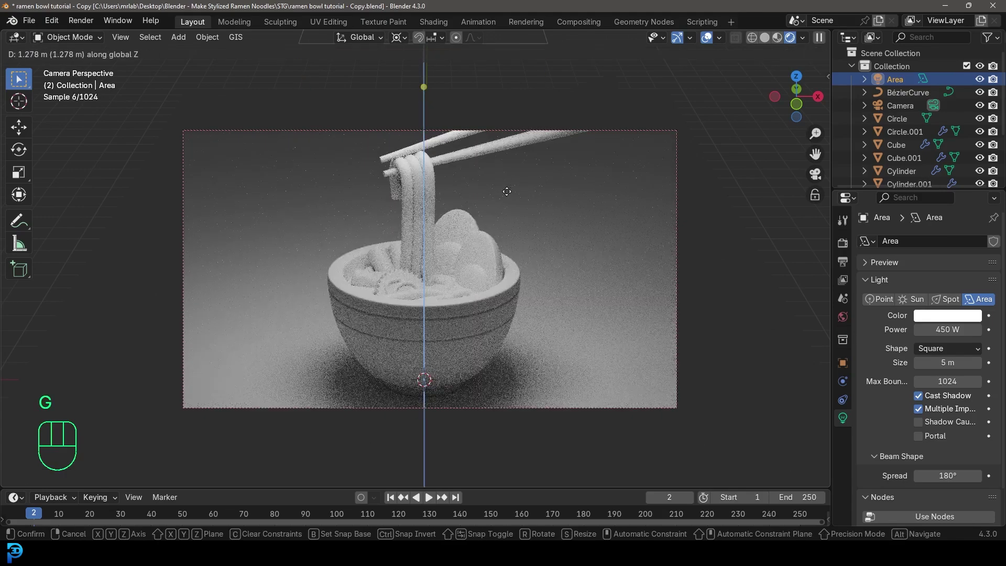
{"action": "left_click", "coordinate": [507, 192]}
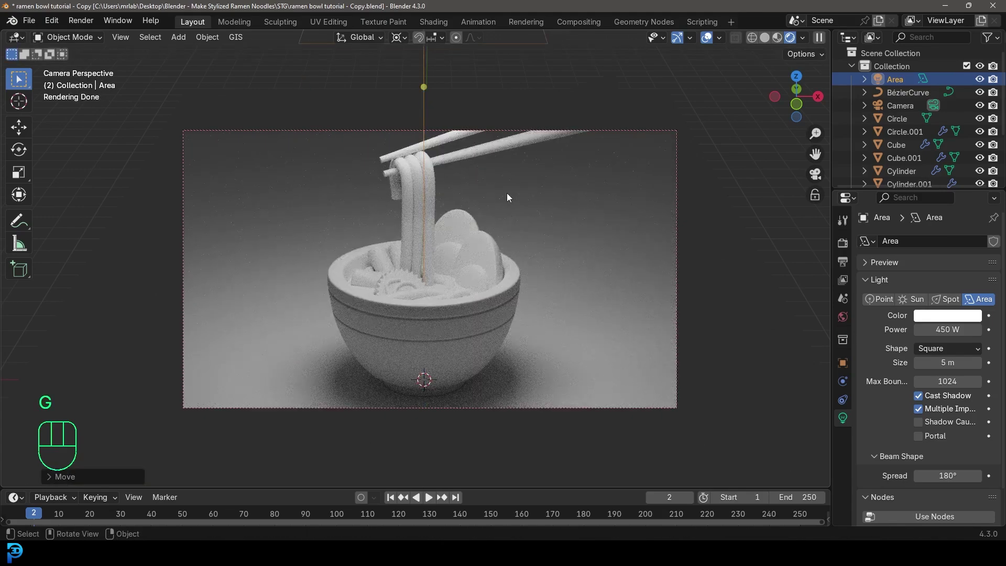
Duplicate the area light and tilt the copy toward the bowl from the side.
{"action": "key", "text": "KP_3"}
{"action": "key", "text": "shift+d"}
{"action": "key", "text": "r"}
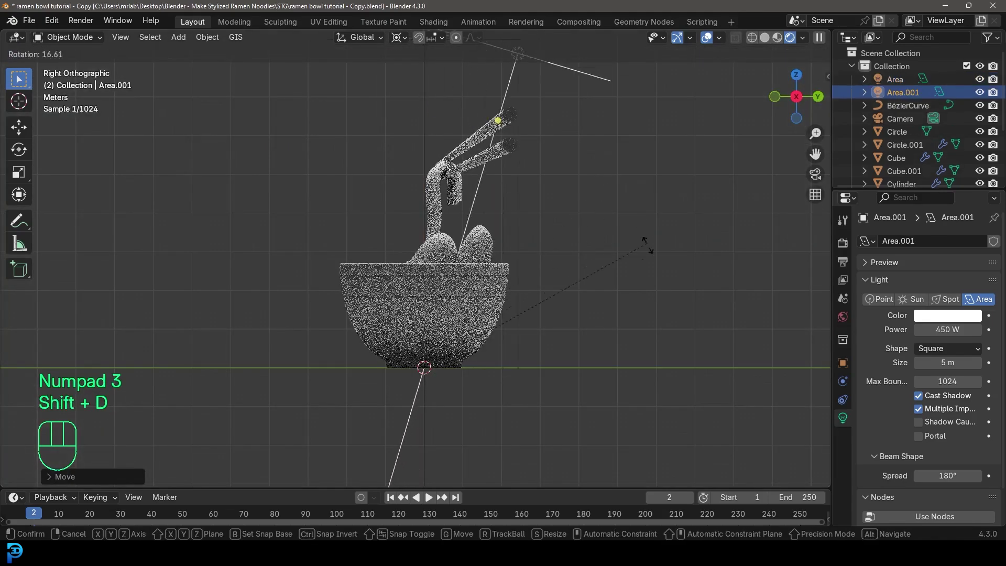
{"action": "left_click", "coordinate": [670, 355]}
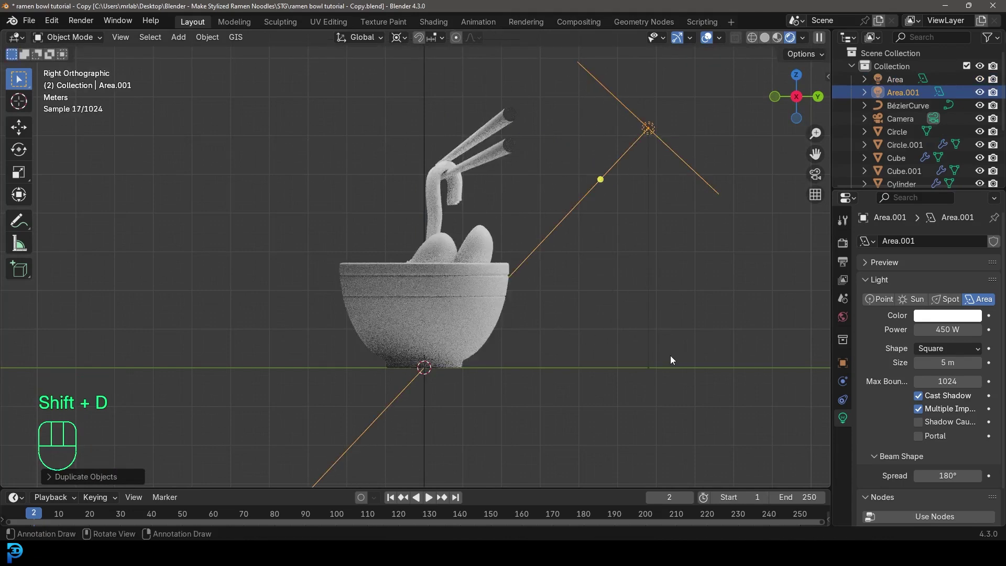
{"action": "key", "text": "KP_0"}
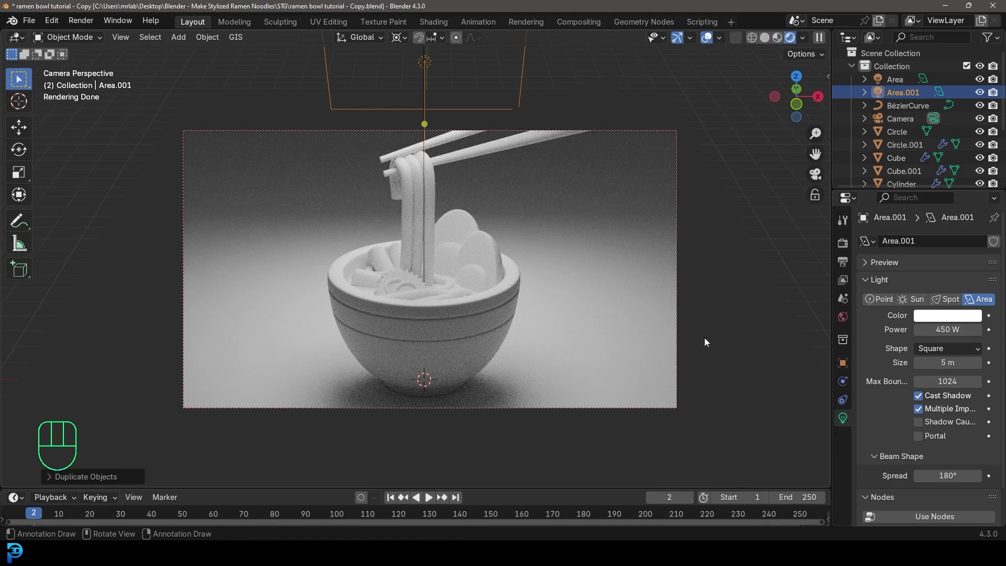
Add two more duplicate area lights rotated around the bowl, ending with Area.003 on the right.
{"action": "key", "text": "shift+d"}
{"action": "key", "text": "r"}
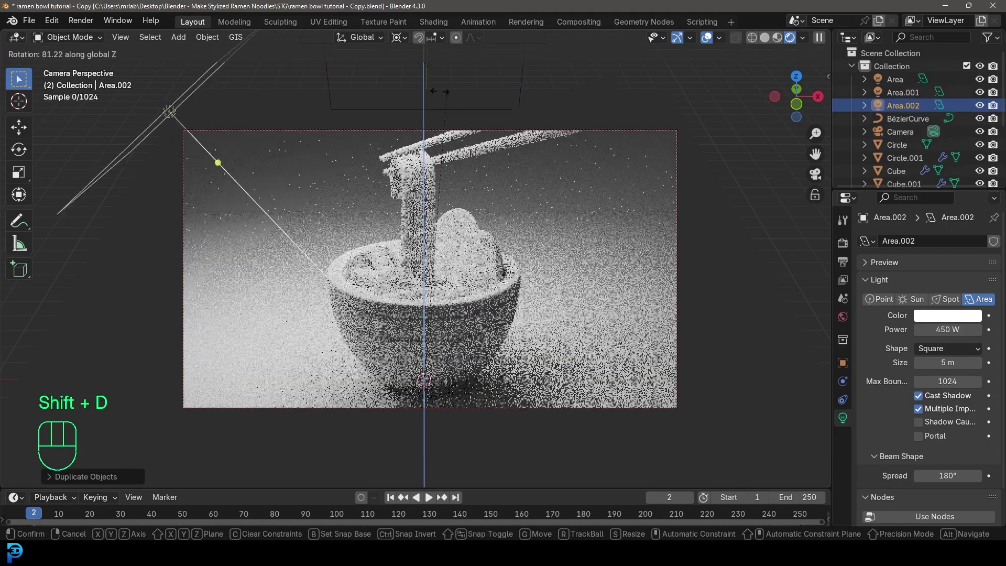
{"action": "left_click", "coordinate": [737, 217]}
{"action": "key", "text": "r"}
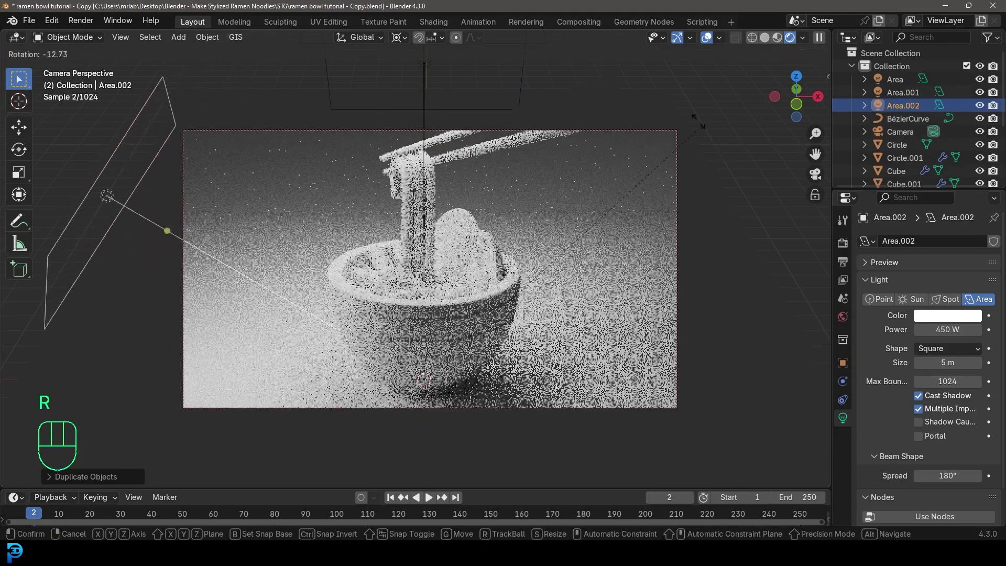
{"action": "left_click", "coordinate": [671, 283]}
{"action": "key", "text": "shift+d"}
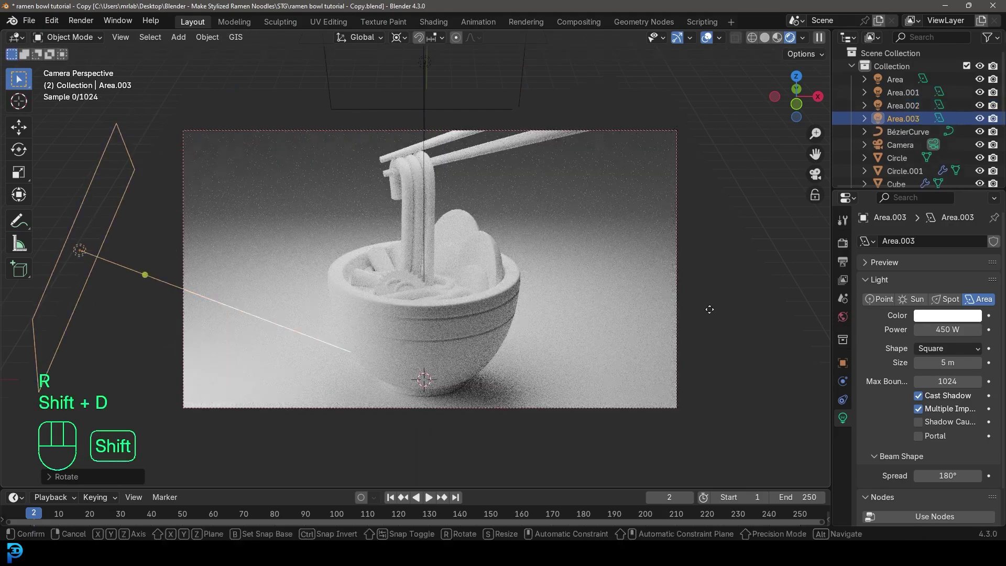
{"action": "key", "text": "r"}
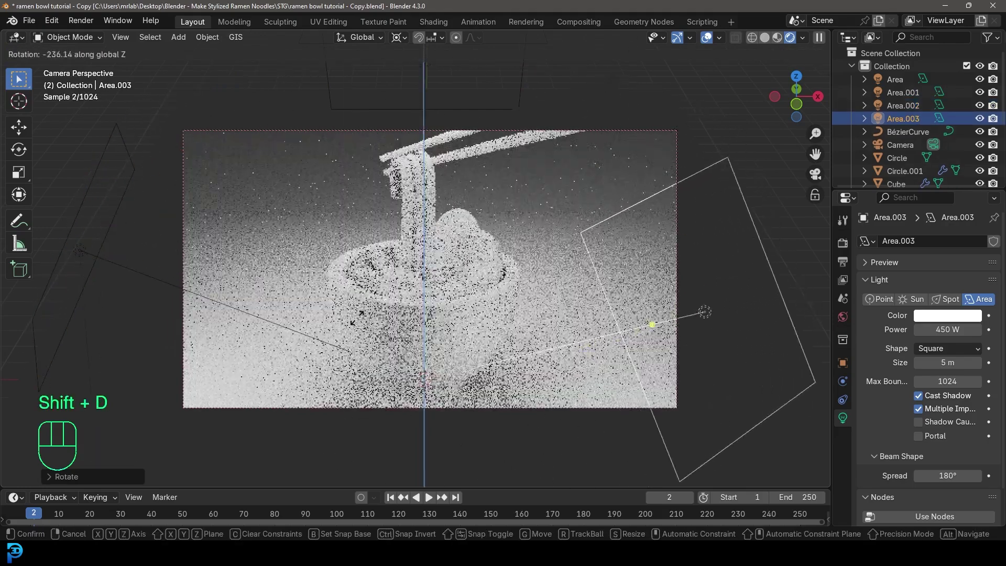
{"action": "left_click", "coordinate": [382, 332]}
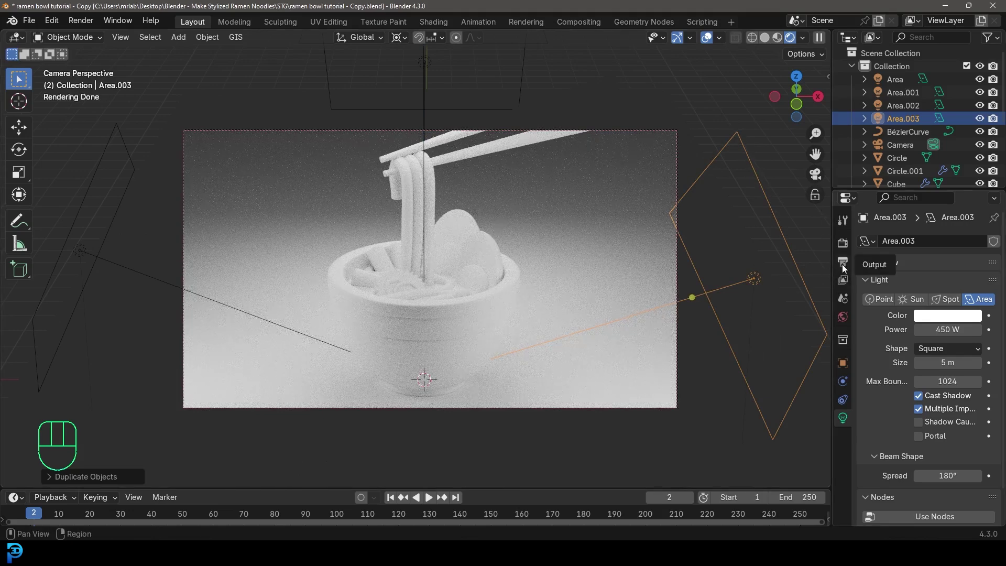
Brighten the world background colour.
{"action": "left_click", "coordinate": [844, 317]}
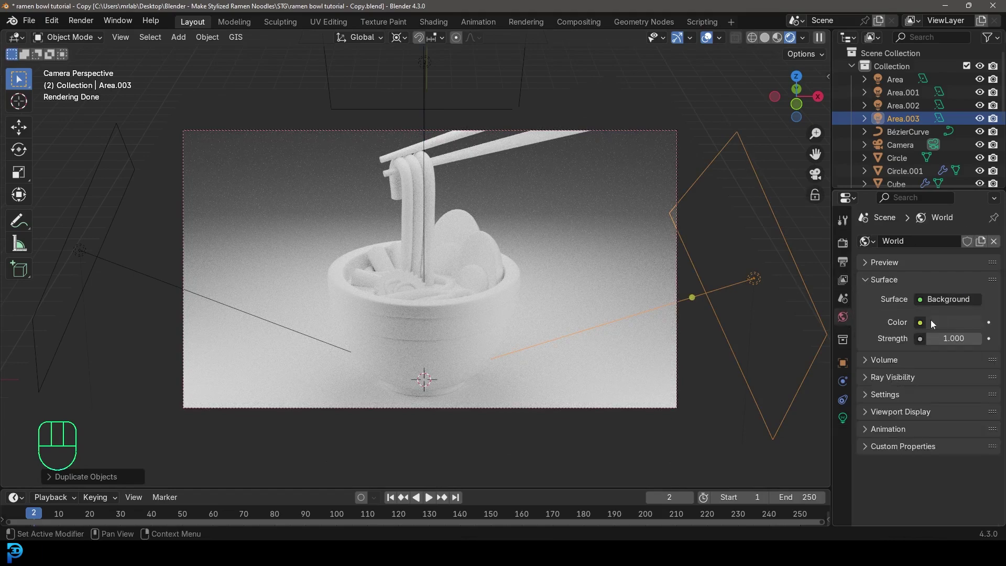
{"action": "left_click", "coordinate": [943, 321]}
{"action": "left_click_drag", "start_coordinate": [972, 185], "coordinate": [972, 165]}
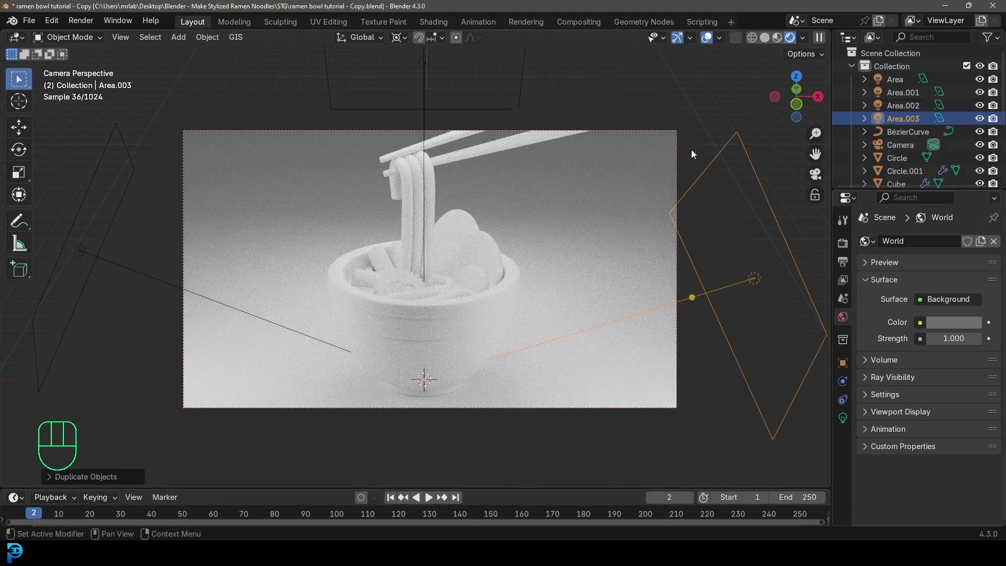
Give the floor plane a new material named 'floor'.
{"action": "left_click", "coordinate": [592, 212]}
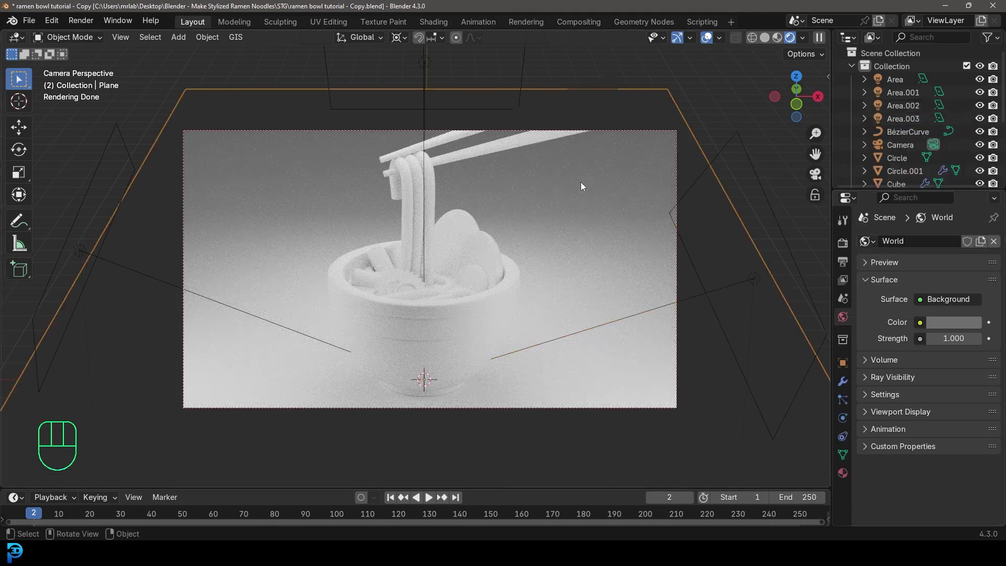
{"action": "left_click", "coordinate": [842, 472]}
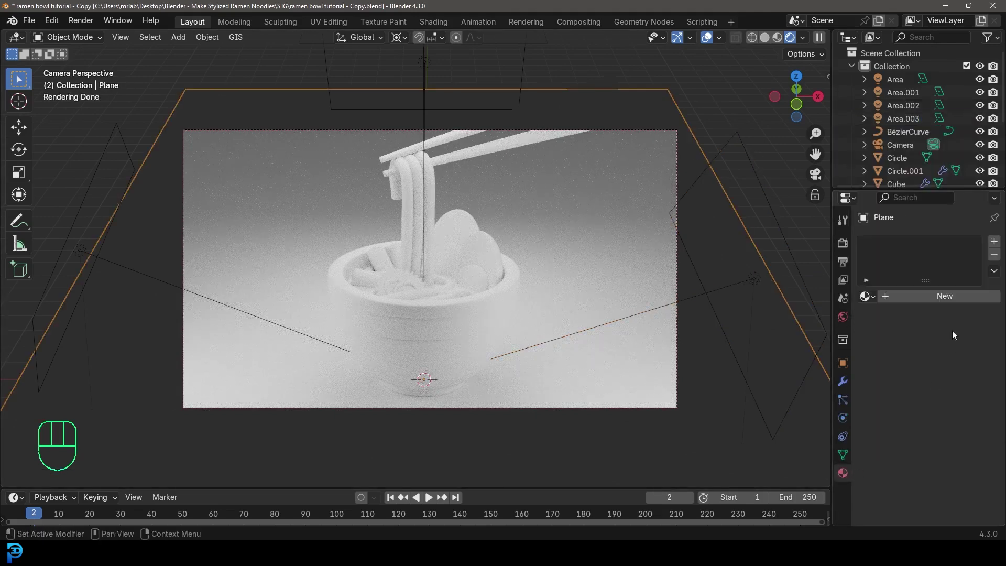
{"action": "left_click", "coordinate": [945, 296]}
{"action": "double_click", "coordinate": [913, 295]}
{"action": "type", "text": "f"}
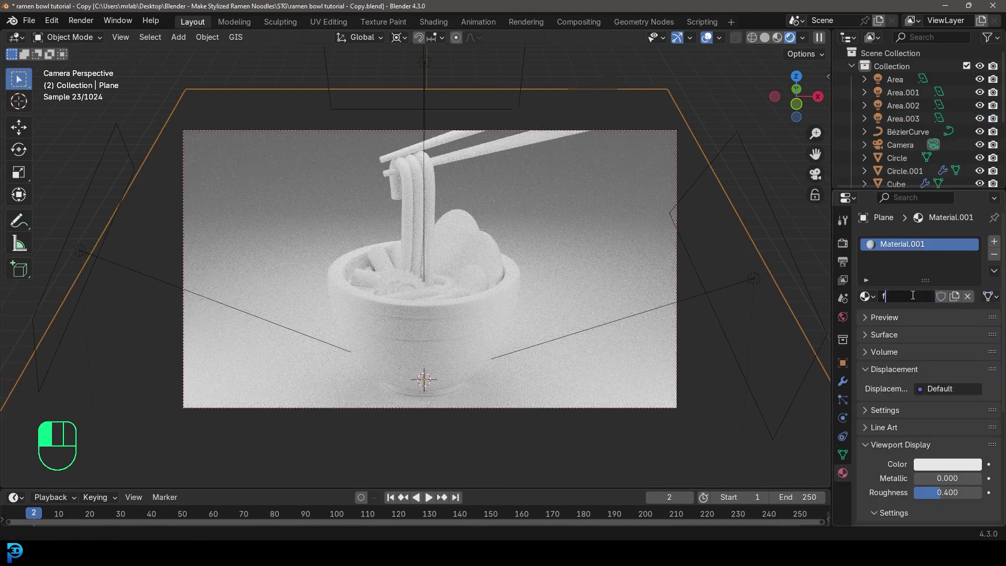
{"action": "type", "text": "loor"}
{"action": "key", "text": "Return"}
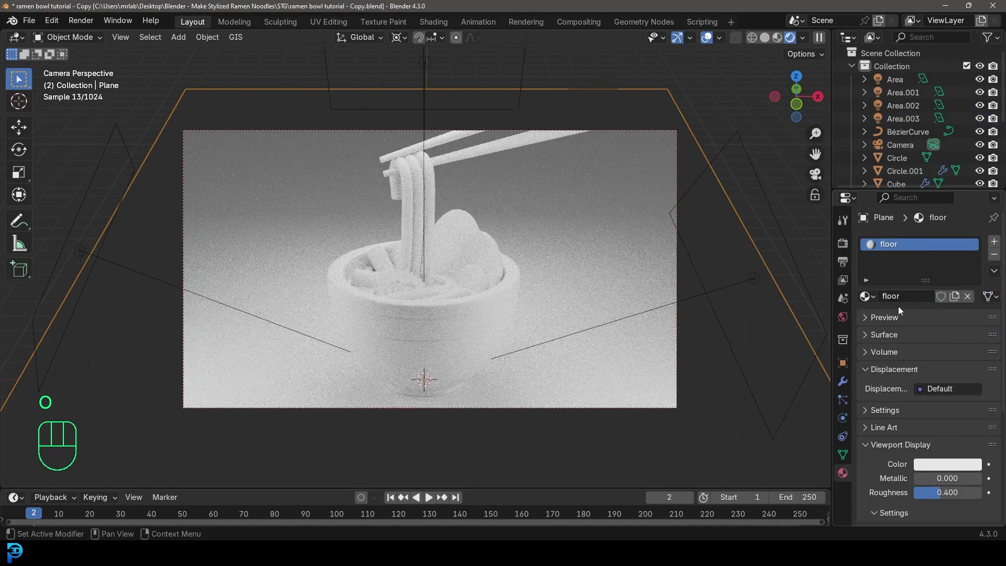
Tint the floor material's viewport display colour yellow-tan in solid shading.
{"action": "left_click", "coordinate": [943, 464]}
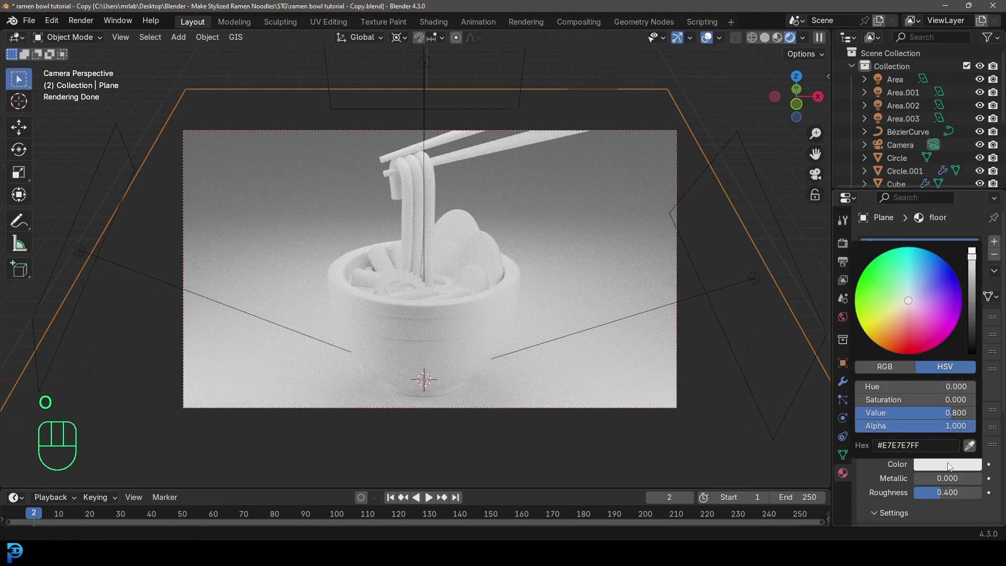
{"action": "key", "text": "z"}
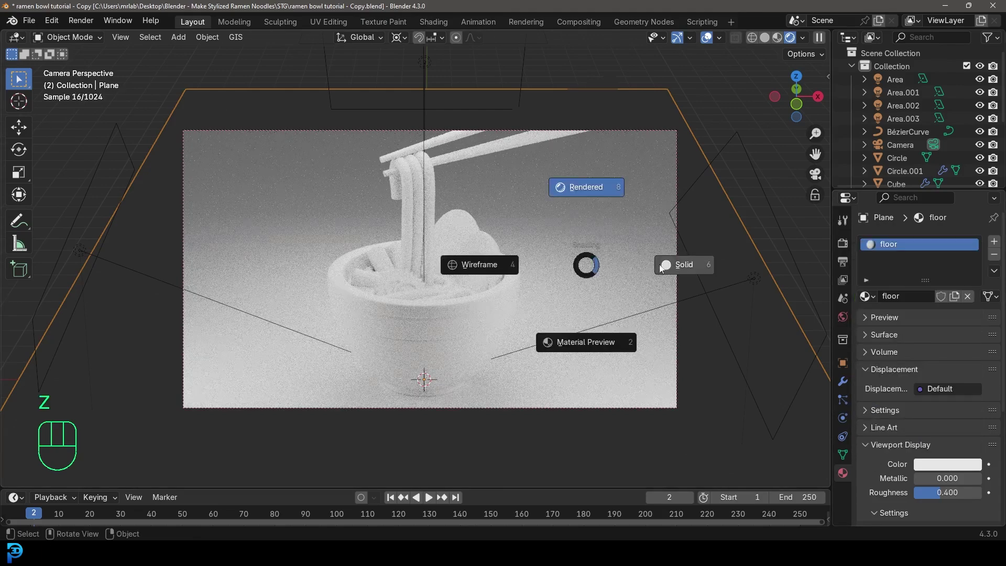
{"action": "left_click", "coordinate": [680, 263]}
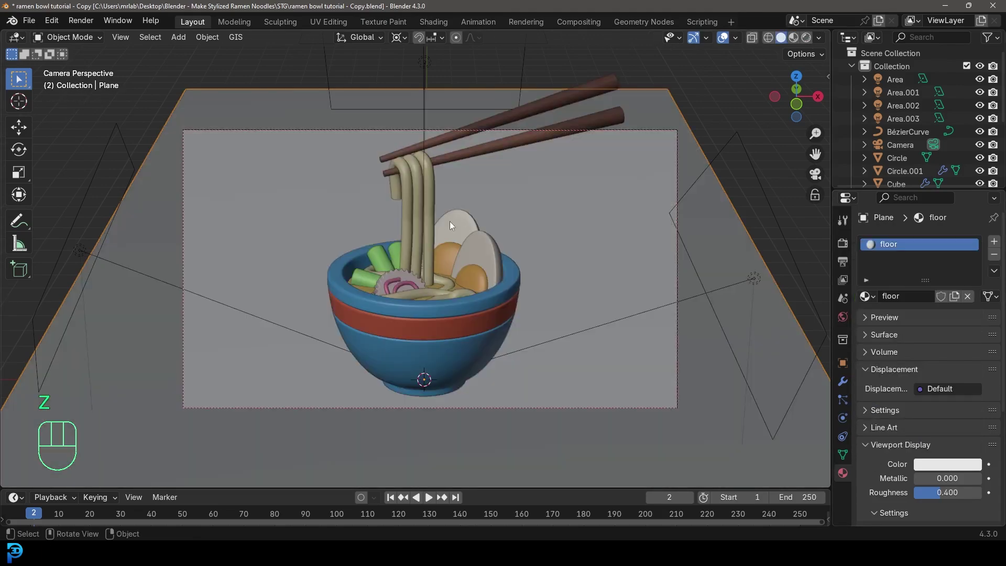
{"action": "left_click", "coordinate": [949, 464]}
{"action": "mouse_move", "coordinate": [907, 317]}
{"action": "left_mouse_down"}
{"action": "mouse_move", "coordinate": [890, 316]}
{"action": "mouse_move", "coordinate": [909, 303]}
{"action": "left_mouse_up"}
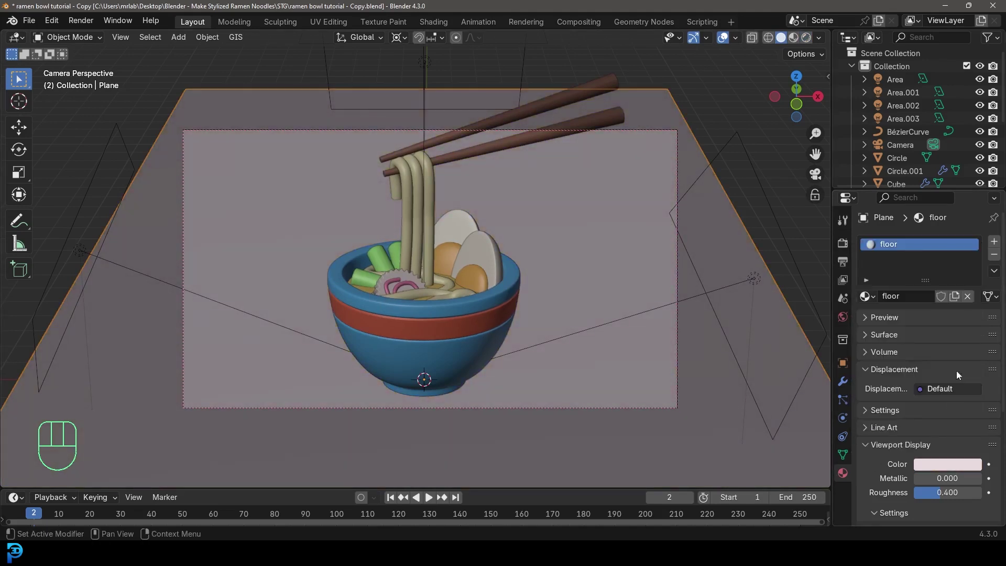
Set the floor's base colour to a saturated yellow and check it in rendered shading.
{"action": "left_click", "coordinate": [873, 335]}
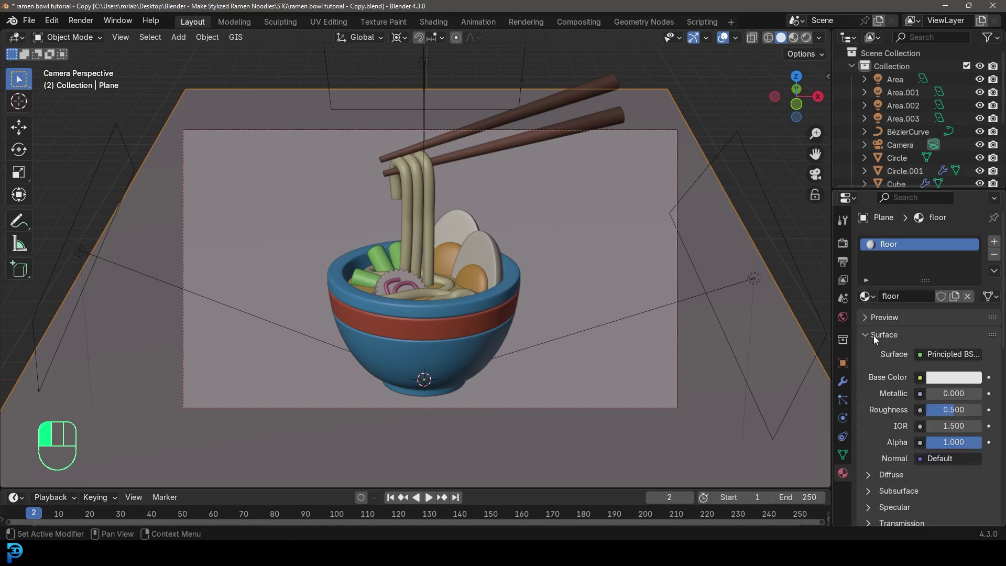
{"action": "left_click", "coordinate": [949, 378]}
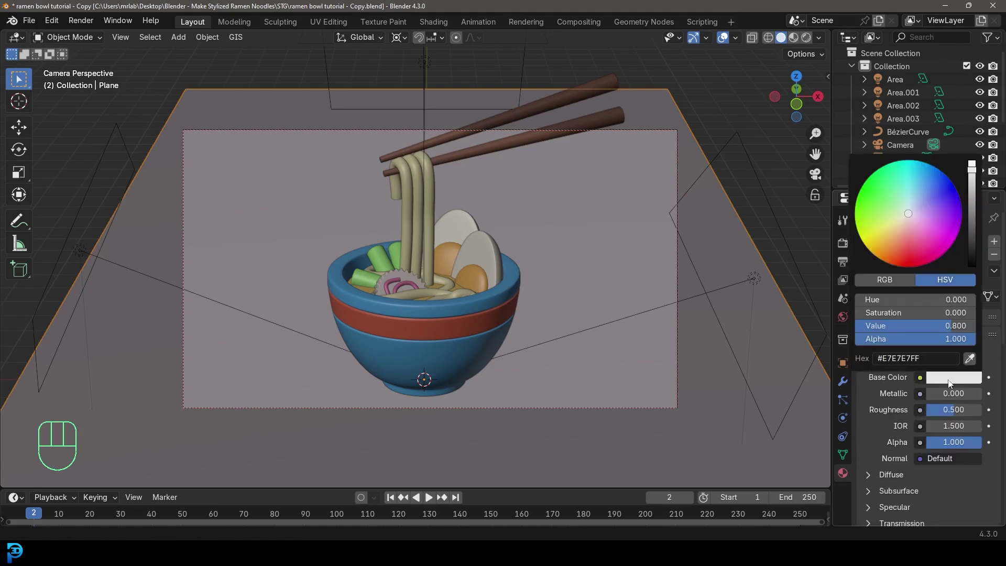
{"action": "left_click", "coordinate": [894, 234]}
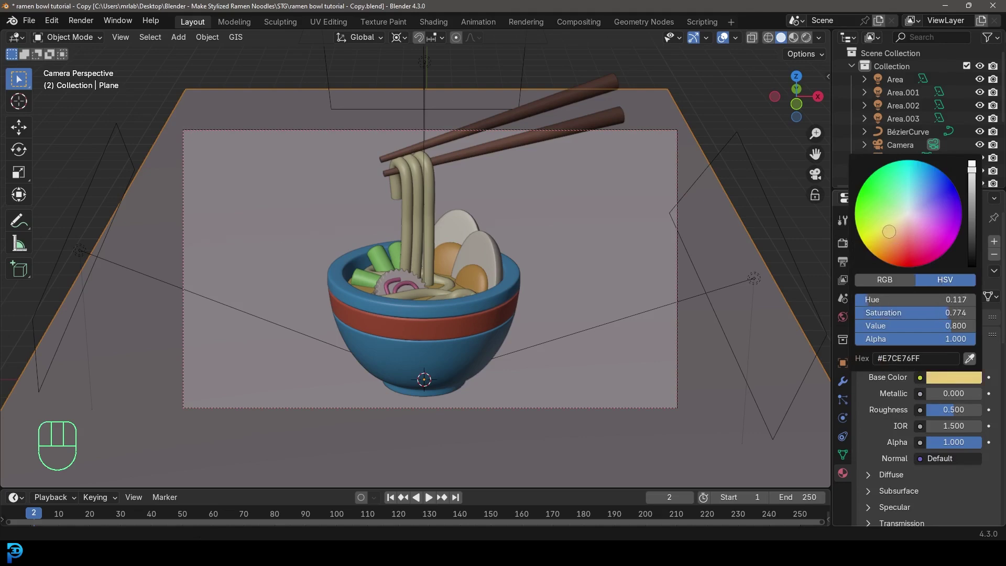
{"action": "key", "text": "z"}
{"action": "left_click", "coordinate": [521, 167]}
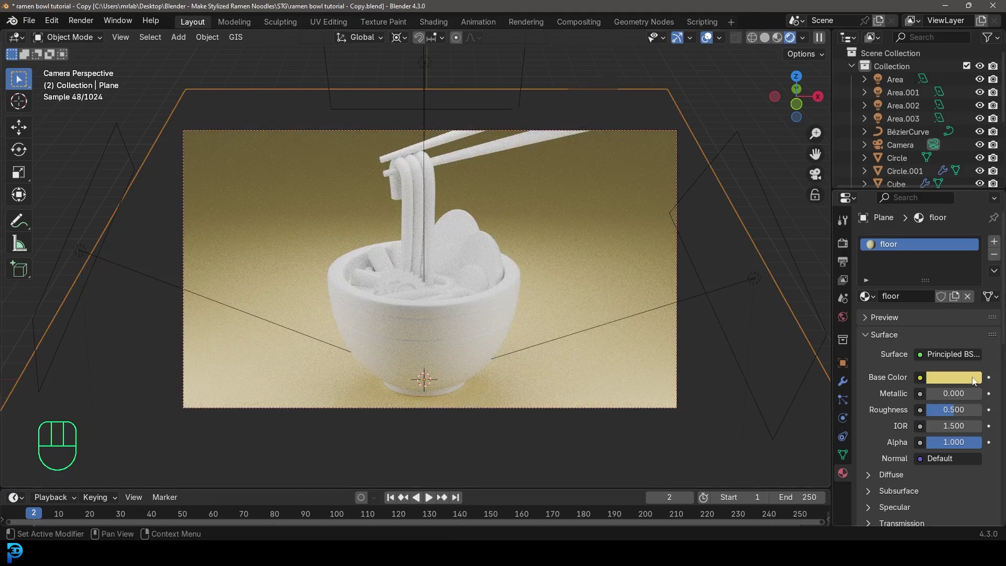
{"action": "left_click", "coordinate": [974, 378]}
{"action": "left_click_drag", "start_coordinate": [889, 231], "coordinate": [886, 232]}
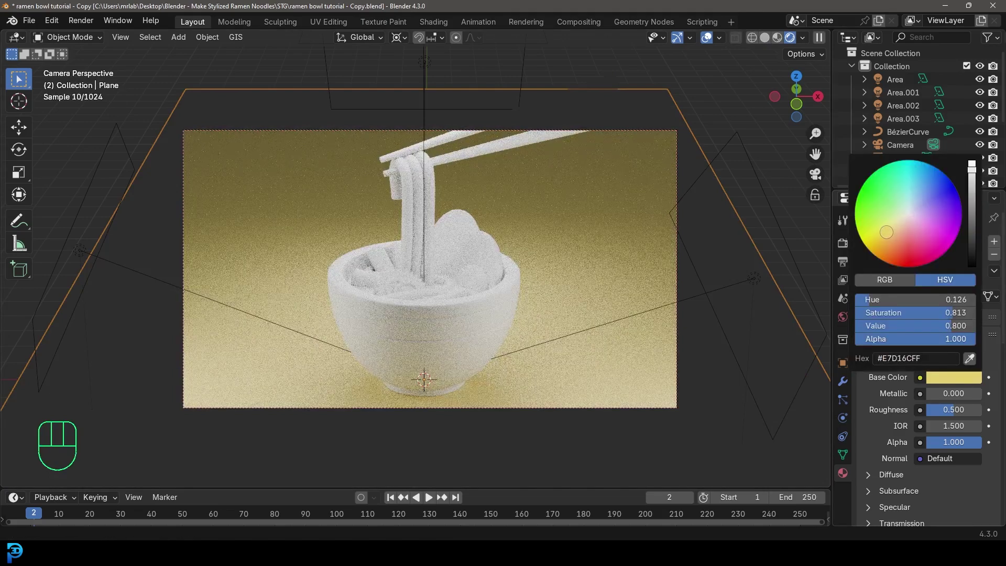
Adjust the world background grey once more and save the blend file.
{"action": "left_click", "coordinate": [844, 316]}
{"action": "left_click", "coordinate": [942, 323]}
{"action": "left_click_drag", "start_coordinate": [971, 165], "coordinate": [971, 152]}
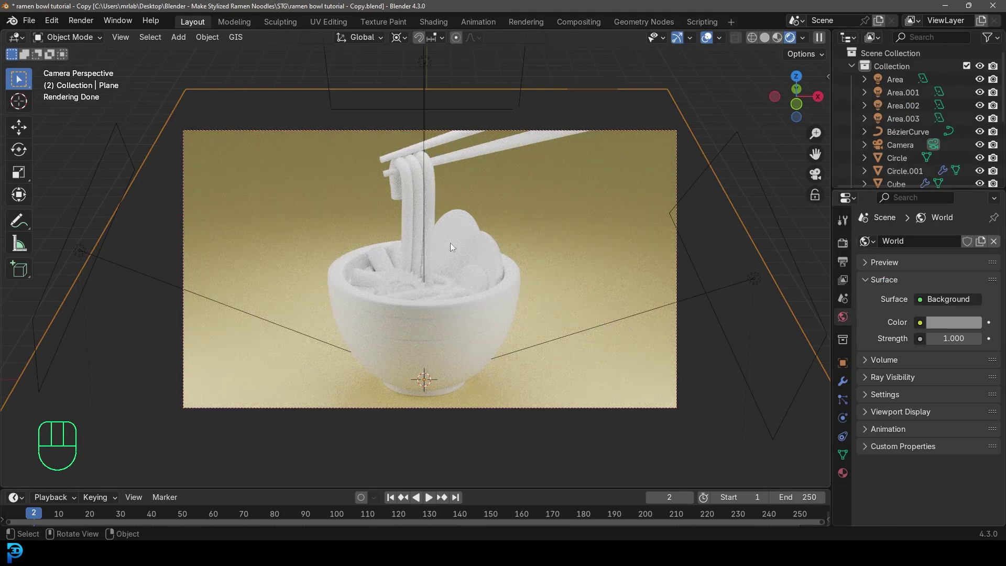
{"action": "key", "text": "ctrl+s"}
{"action": "key", "text": "ctrl+s"}
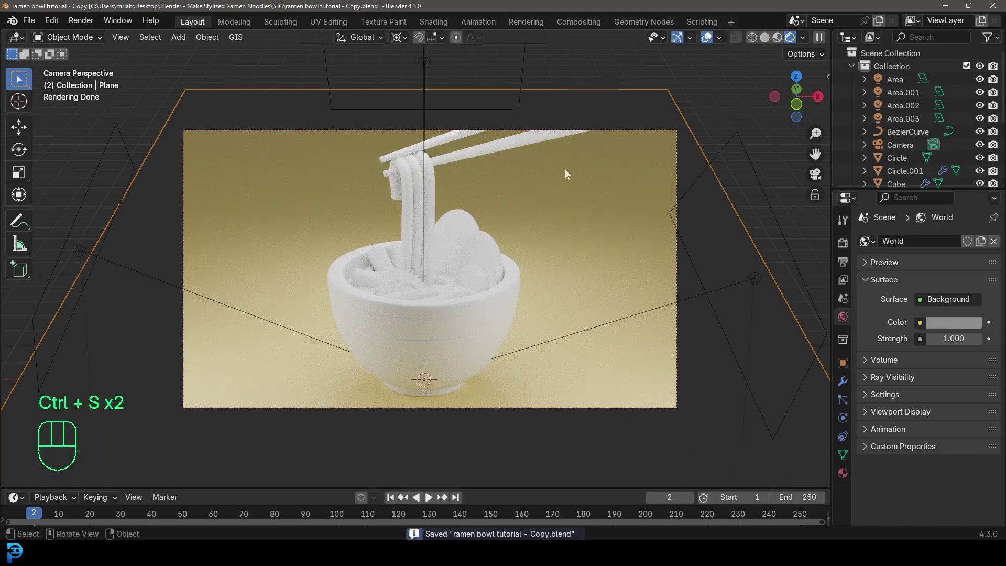
Select the bowl and make its main 'bowl' material blue and glossier.
{"action": "left_click", "coordinate": [346, 301]}
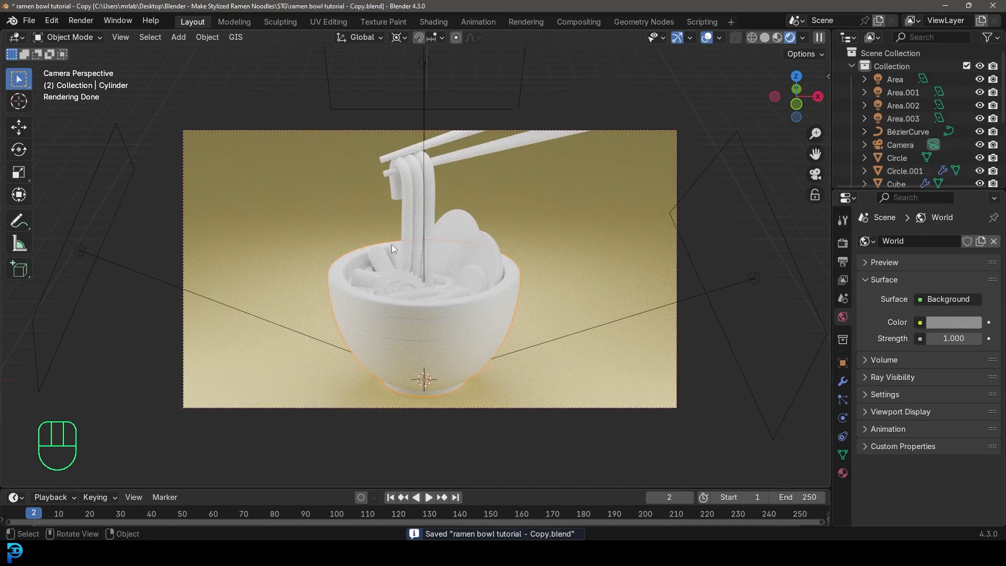
{"action": "left_click", "coordinate": [842, 472]}
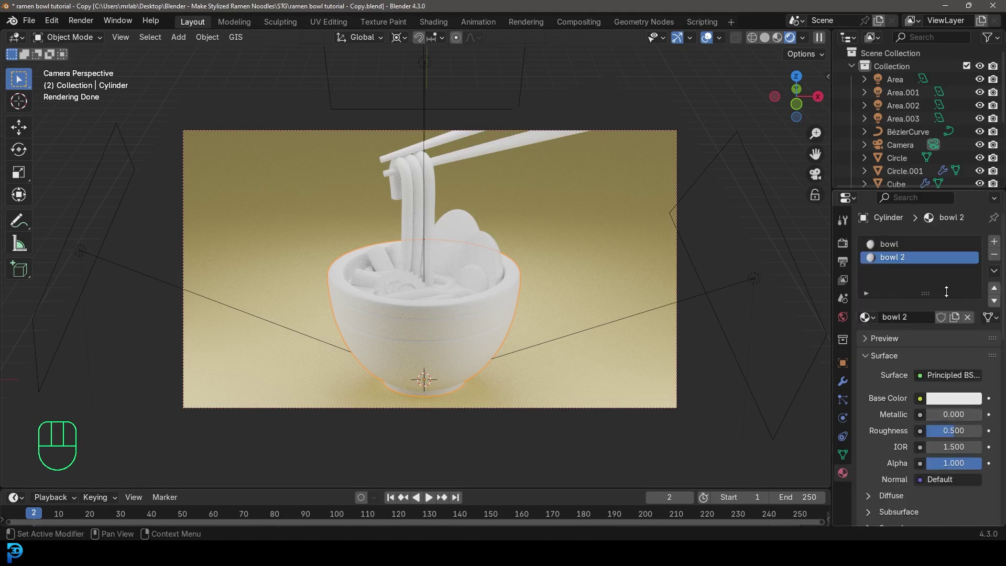
{"action": "left_click", "coordinate": [885, 243]}
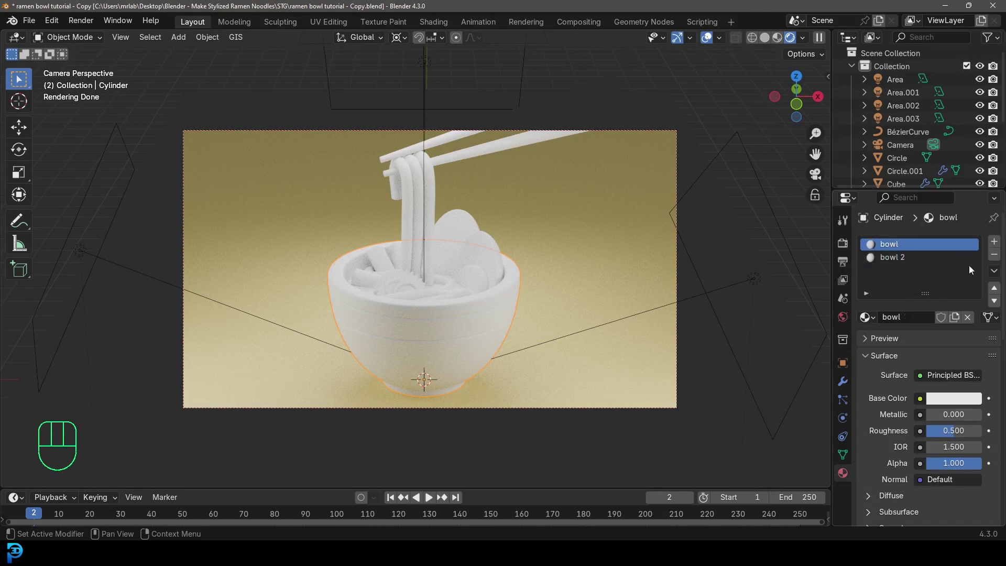
{"action": "left_click", "coordinate": [963, 398]}
{"action": "left_click", "coordinate": [937, 208]}
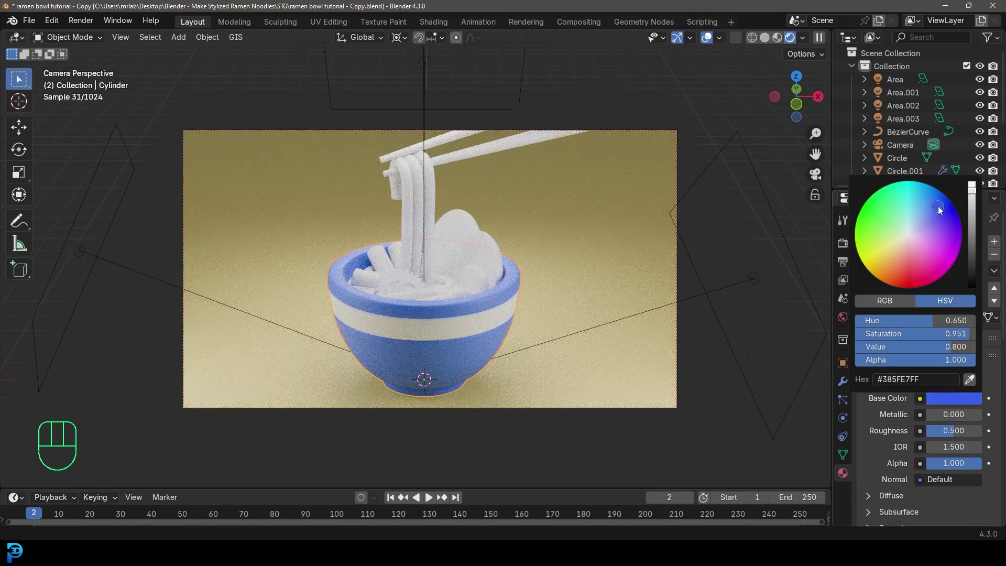
{"action": "mouse_move", "coordinate": [951, 431]}
{"action": "left_mouse_down"}
{"action": "mouse_move", "coordinate": [924, 431]}
{"action": "mouse_move", "coordinate": [948, 430]}
{"action": "left_mouse_up"}
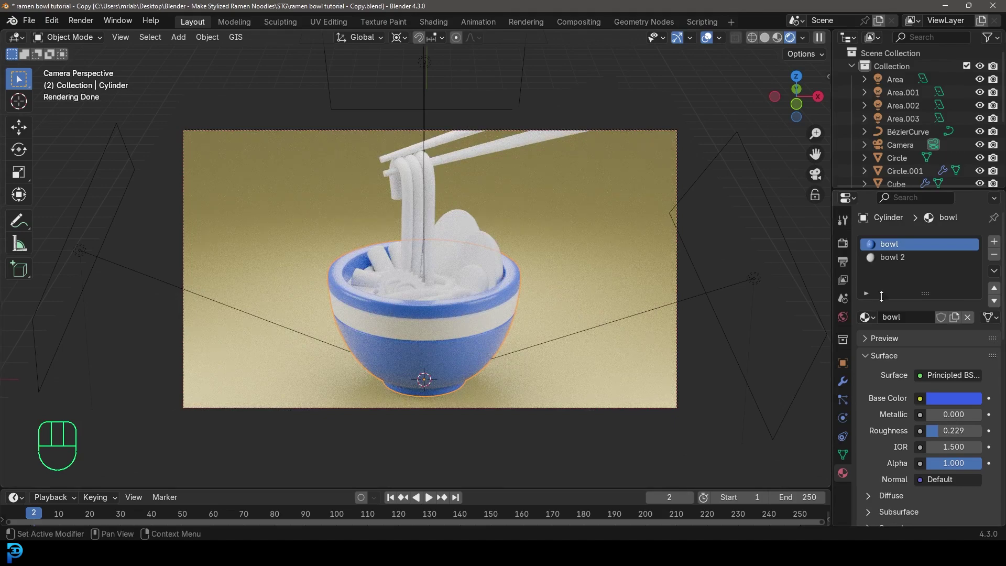
Set the 'bowl 2' stripe material to pink-red (E7757A) with 0.257 roughness.
{"action": "left_click", "coordinate": [893, 258]}
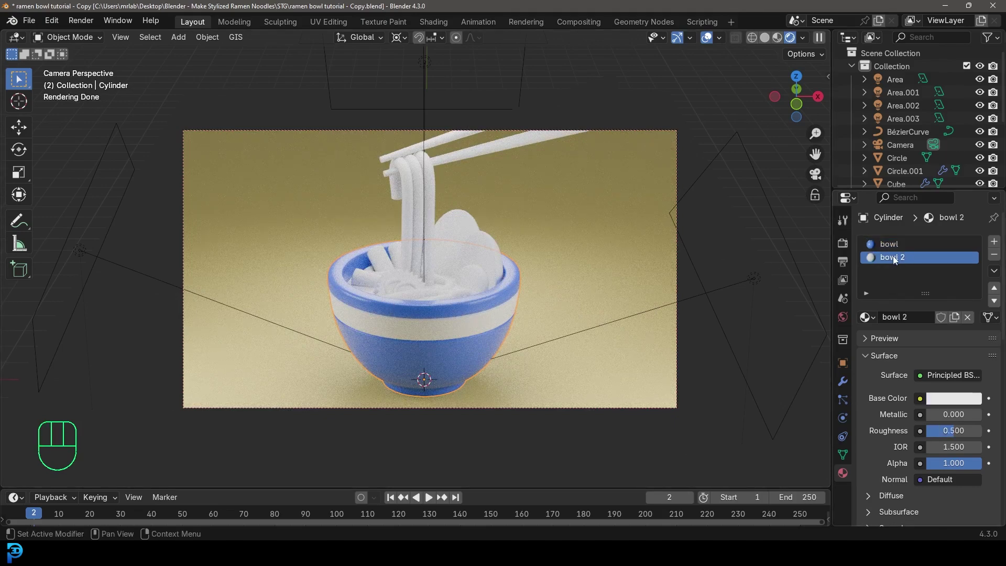
{"action": "left_click", "coordinate": [955, 399]}
{"action": "left_click_drag", "start_coordinate": [912, 265], "coordinate": [910, 268]}
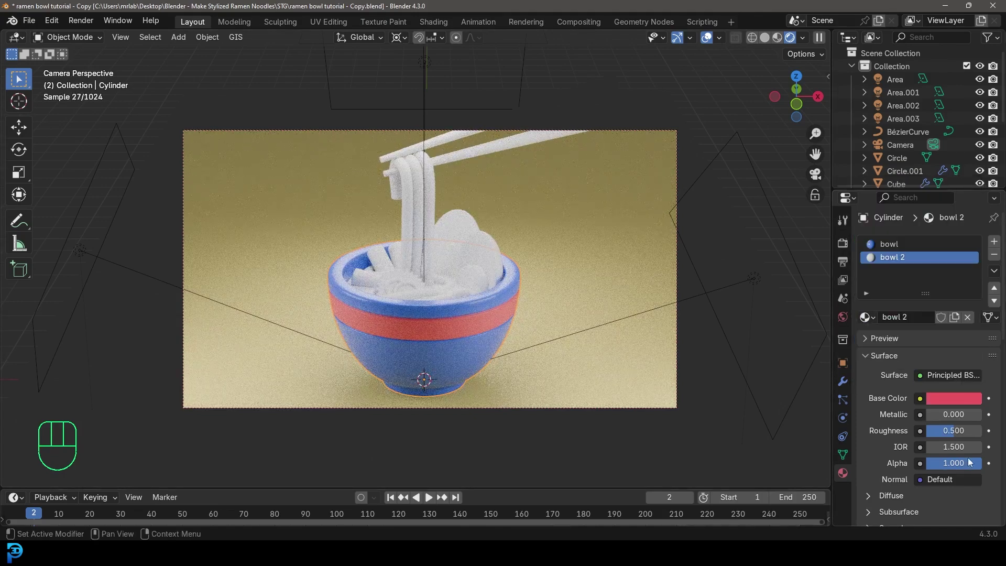
{"action": "left_click_drag", "start_coordinate": [963, 421], "coordinate": [949, 421]}
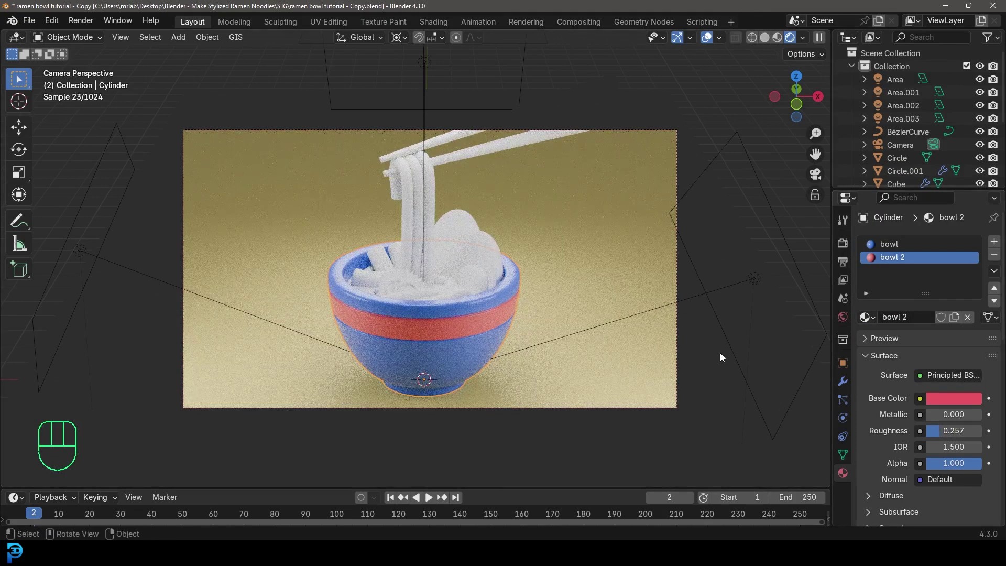
{"action": "left_click", "coordinate": [414, 170]}
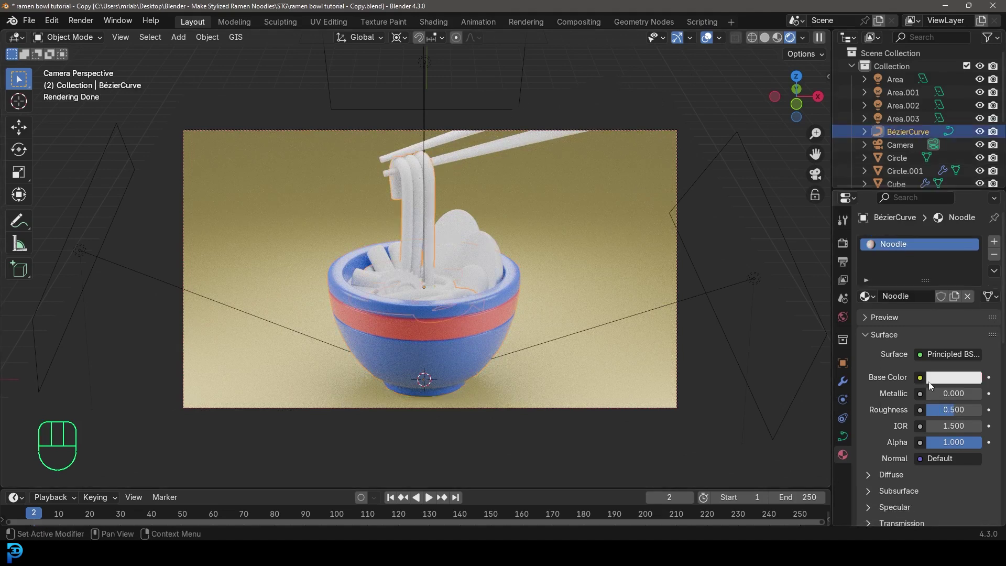
Tint the noodles a warm tan and lower their roughness to 0.379.
{"action": "left_click", "coordinate": [948, 379]}
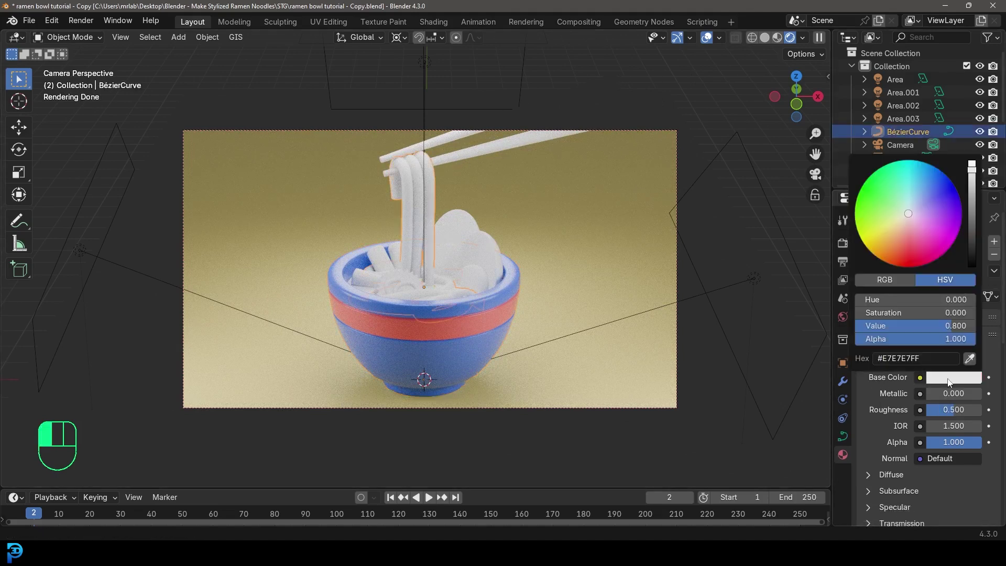
{"action": "left_click", "coordinate": [893, 232]}
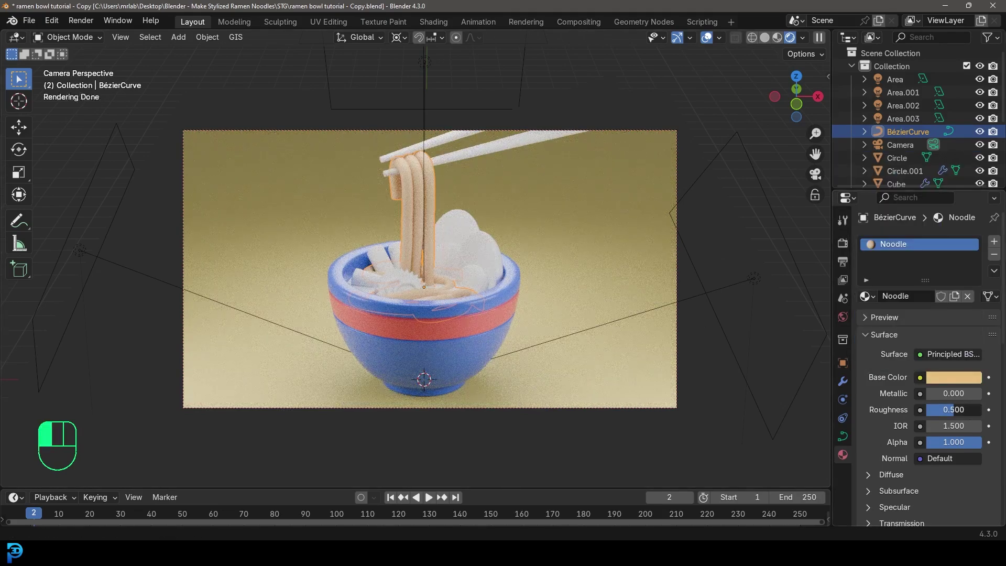
{"action": "left_click_drag", "start_coordinate": [955, 410], "coordinate": [948, 414]}
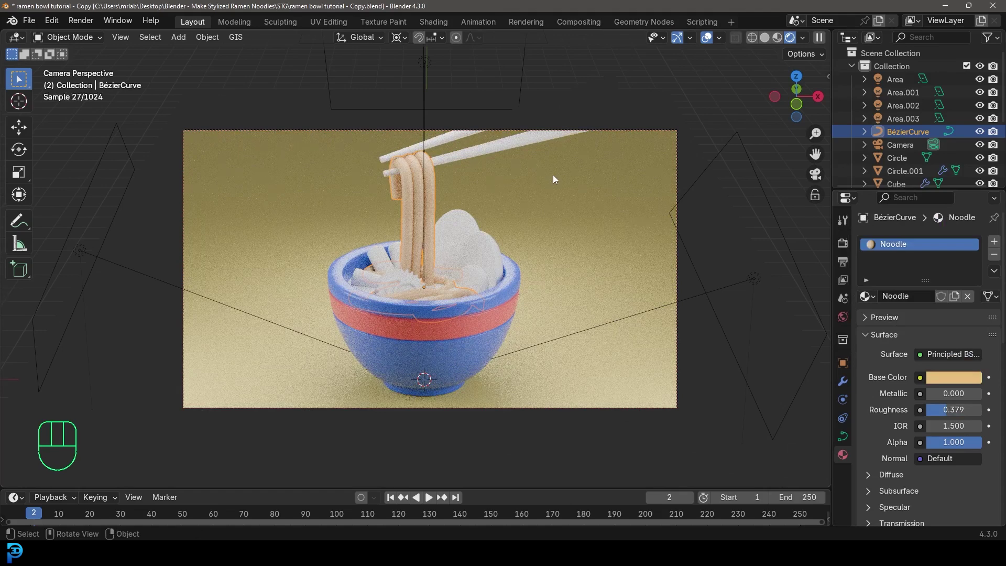
Make the spring onion pieces on Cylinder.001 green (78E76D).
{"action": "left_click", "coordinate": [380, 252]}
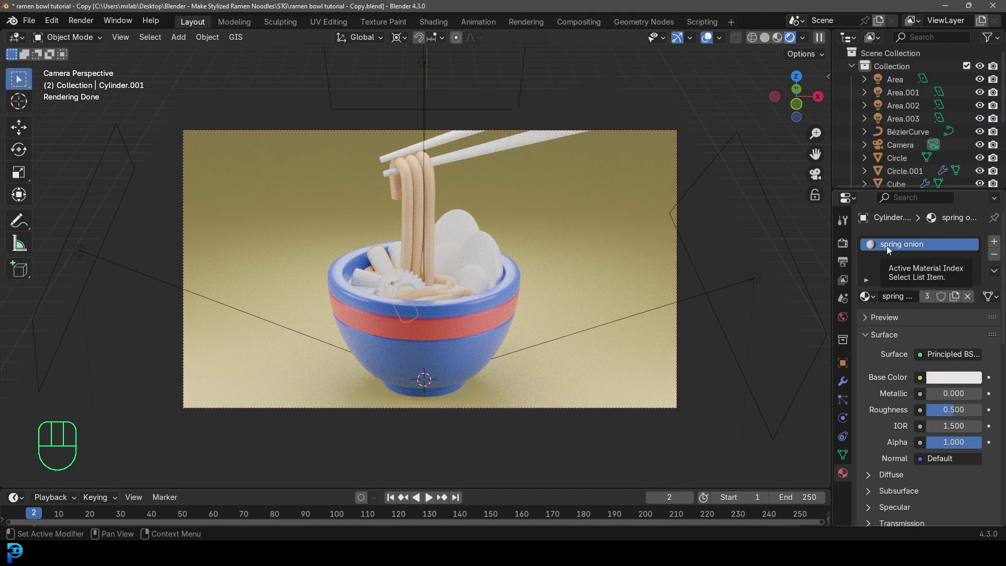
{"action": "left_click", "coordinate": [947, 381]}
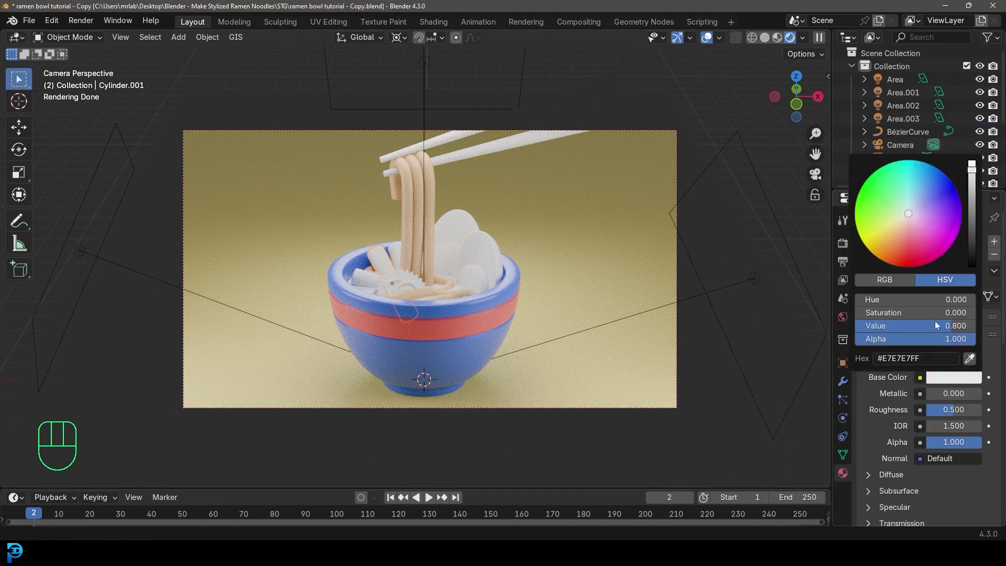
{"action": "left_click_drag", "start_coordinate": [887, 196], "coordinate": [884, 202]}
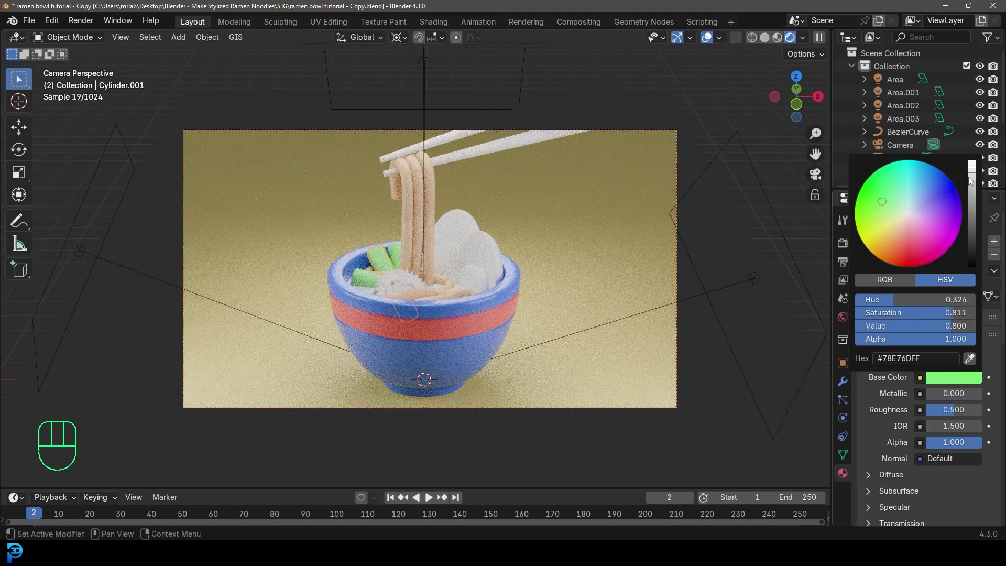
{"action": "left_click", "coordinate": [971, 179]}
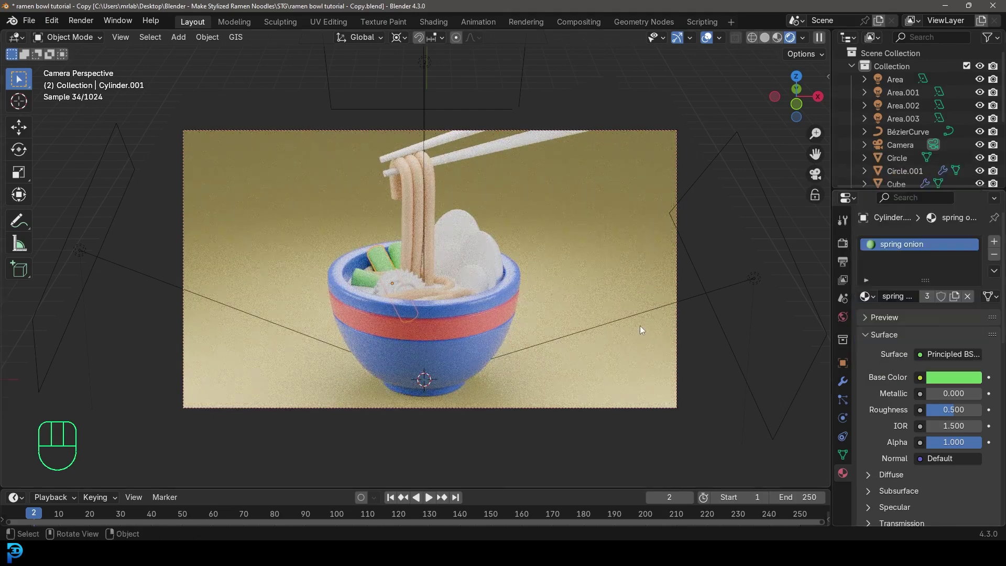
Select the egg and give its white a cream colour with roughness 0.145.
{"action": "left_click", "coordinate": [464, 216]}
{"action": "left_click", "coordinate": [904, 246]}
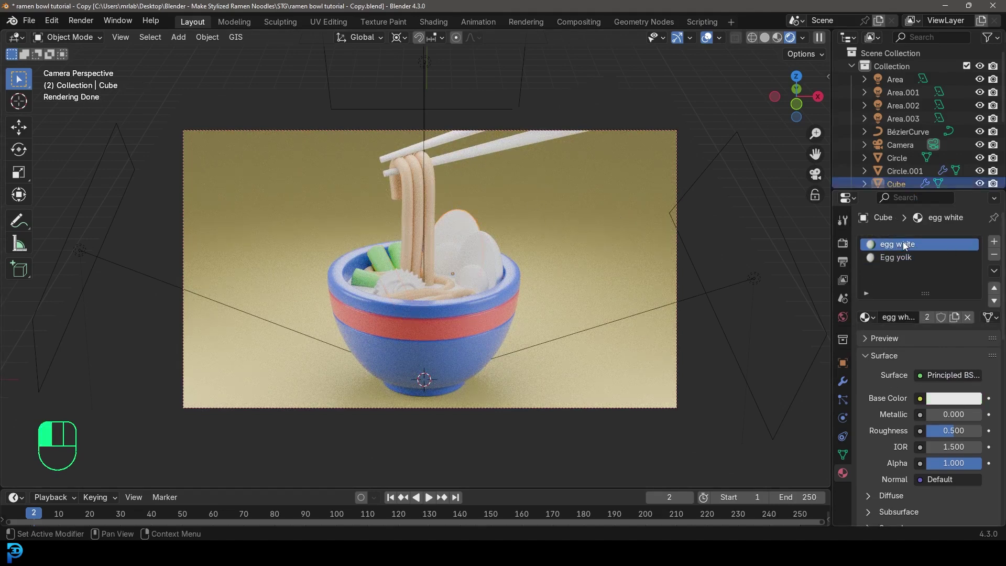
{"action": "left_click", "coordinate": [953, 398]}
{"action": "left_click", "coordinate": [904, 238]}
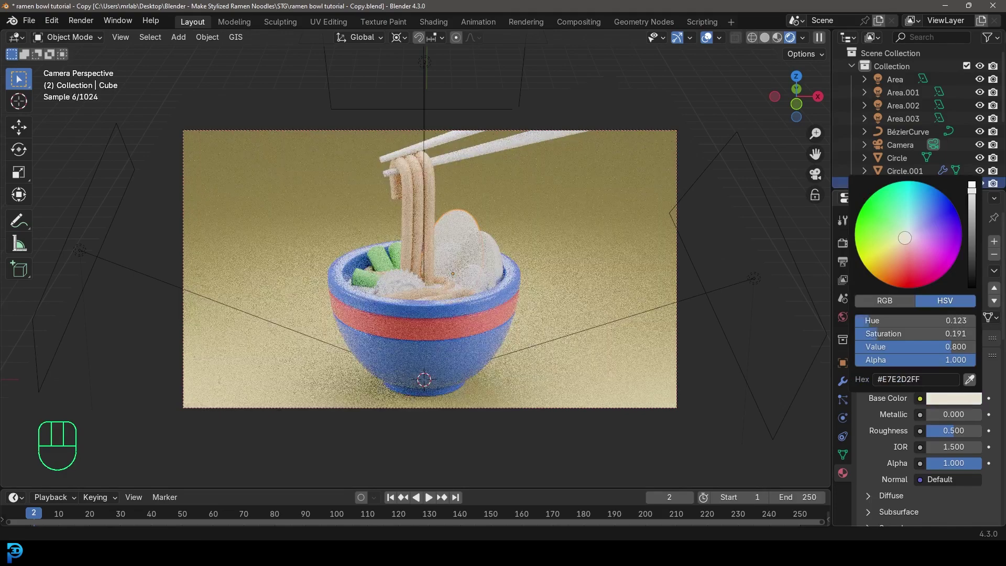
{"action": "left_click_drag", "start_coordinate": [953, 430], "coordinate": [927, 431]}
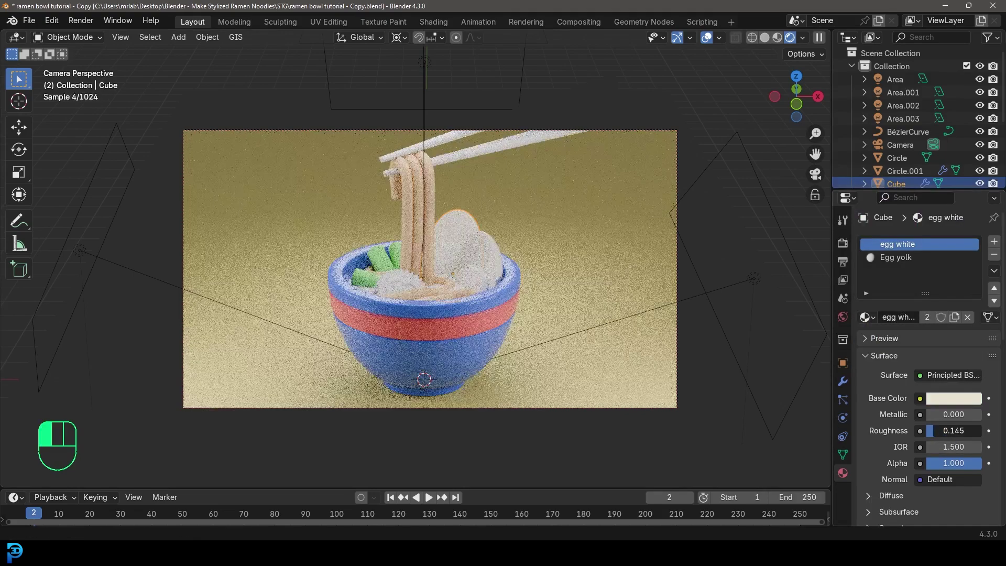
Make the egg yolk orange with low roughness.
{"action": "left_click", "coordinate": [897, 258]}
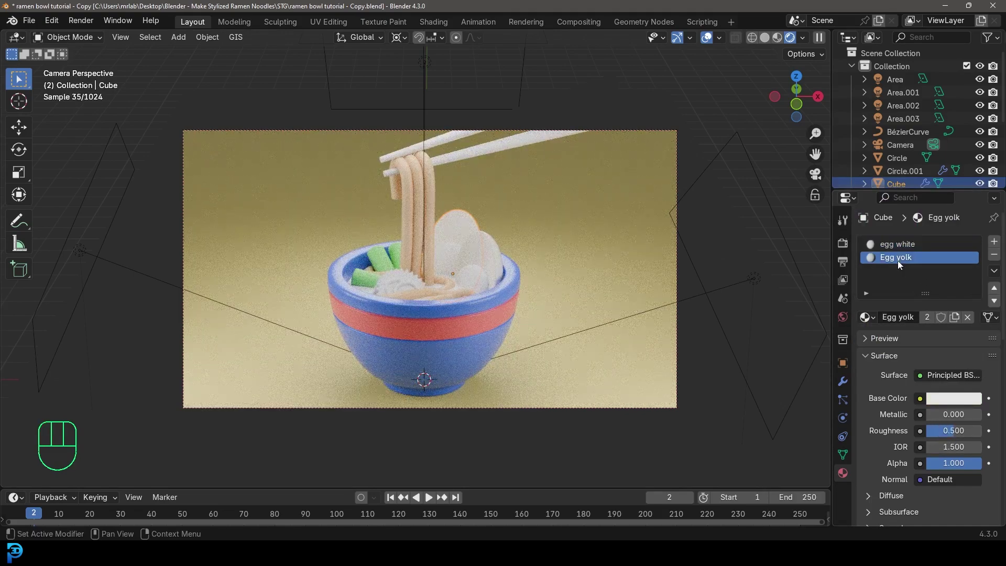
{"action": "left_click", "coordinate": [953, 399]}
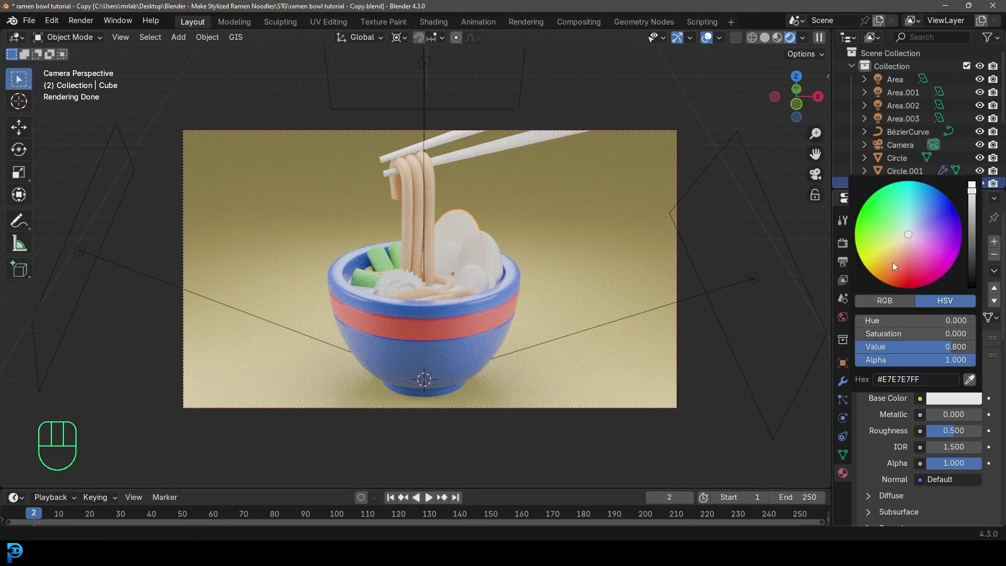
{"action": "left_click_drag", "start_coordinate": [892, 262], "coordinate": [886, 265]}
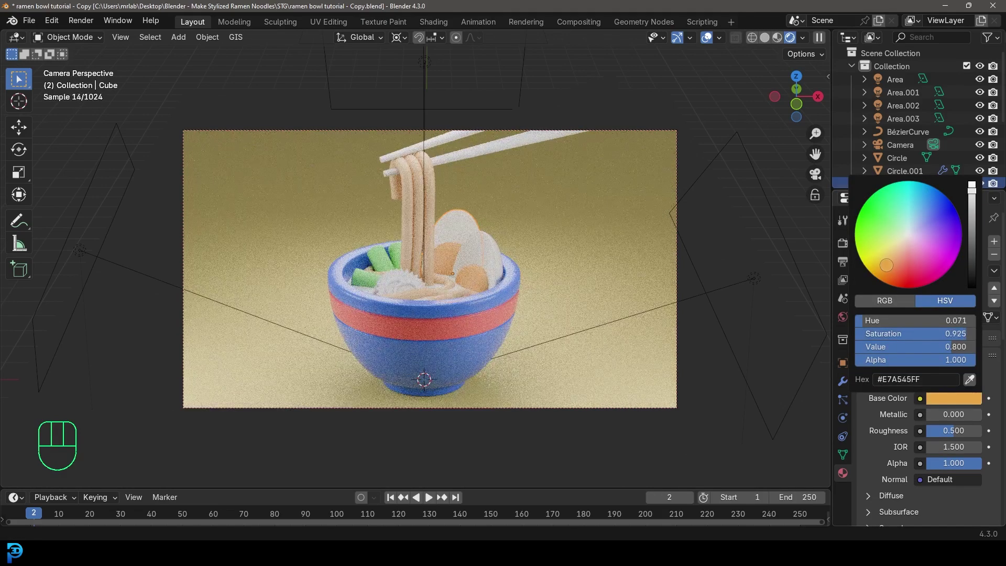
{"action": "left_click_drag", "start_coordinate": [973, 433], "coordinate": [930, 434]}
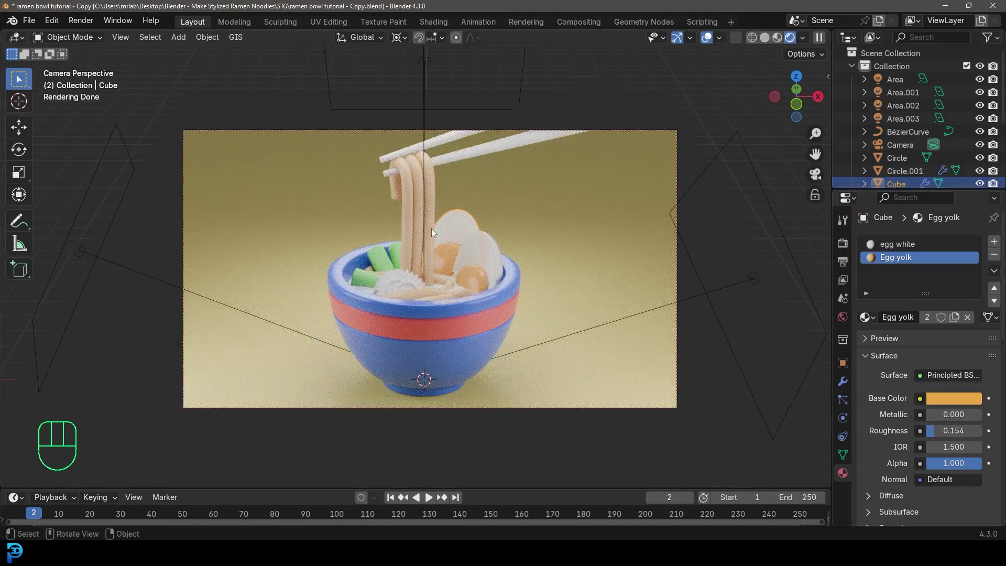
Make the narutomaki slice pale pink with 0.276 roughness.
{"action": "left_click", "coordinate": [394, 277]}
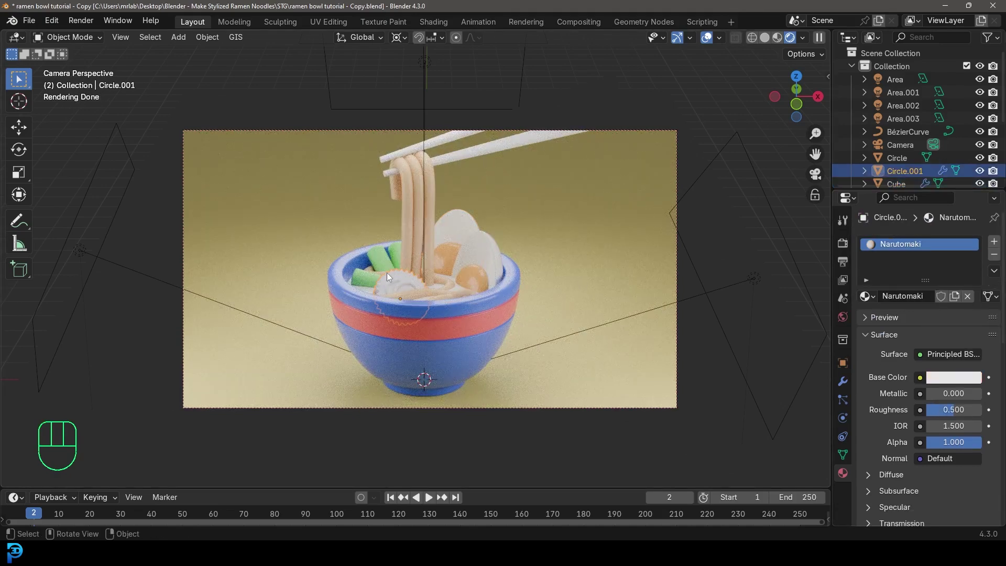
{"action": "left_click", "coordinate": [950, 378]}
{"action": "left_click", "coordinate": [907, 218]}
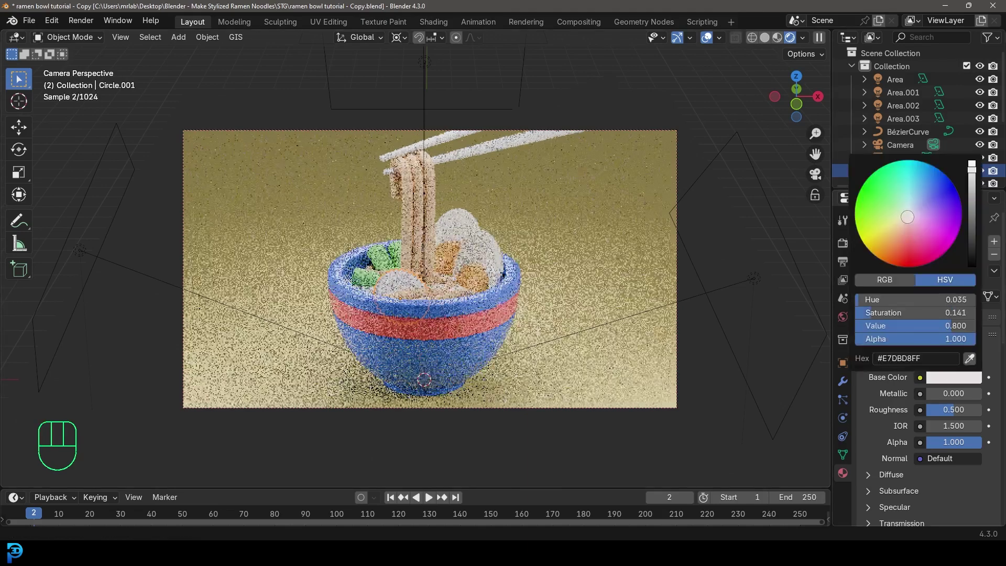
{"action": "left_click", "coordinate": [903, 220]}
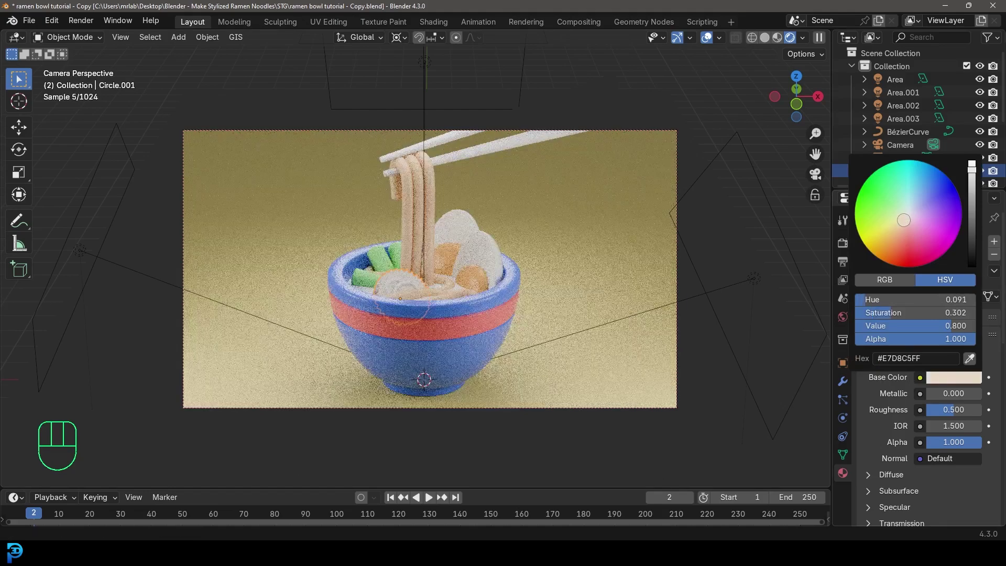
{"action": "left_click", "coordinate": [907, 222]}
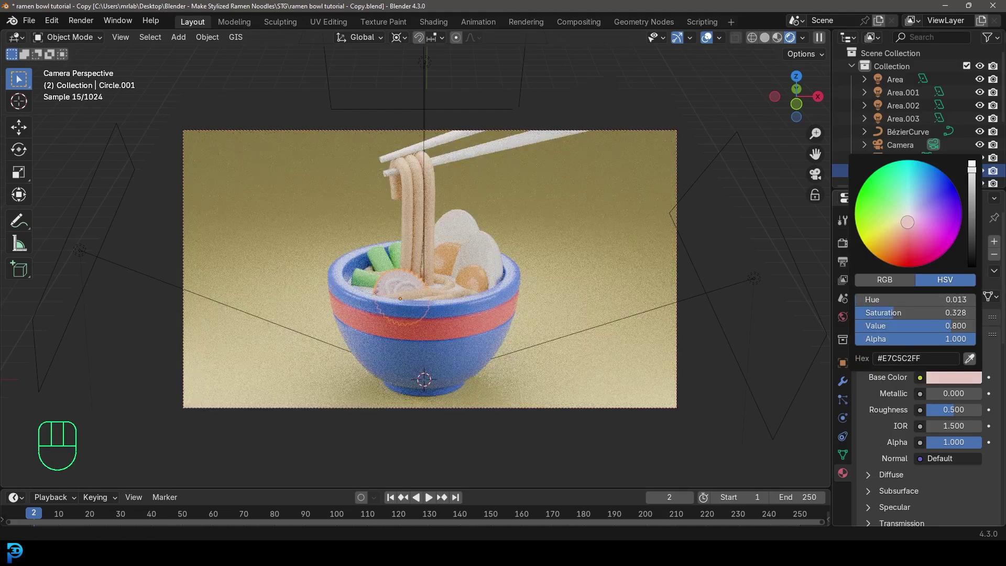
{"action": "mouse_move", "coordinate": [945, 410]}
{"action": "left_mouse_down"}
{"action": "mouse_move", "coordinate": [935, 409]}
{"action": "mouse_move", "coordinate": [944, 409]}
{"action": "left_mouse_up"}
Colour the narutomaki's swirl bright magenta (E73493).
{"action": "left_click", "coordinate": [404, 283]}
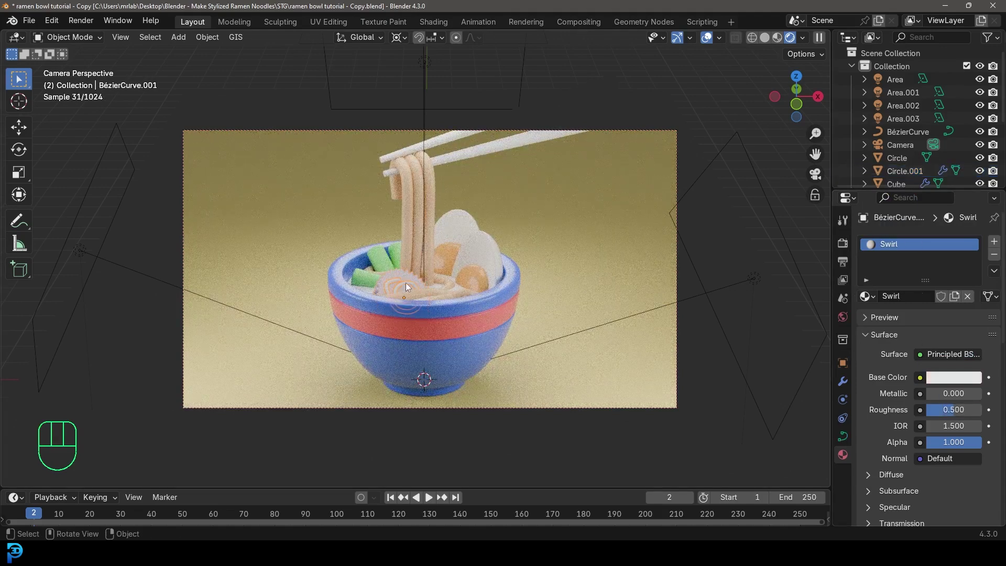
{"action": "left_click", "coordinate": [954, 382]}
{"action": "left_click", "coordinate": [930, 249]}
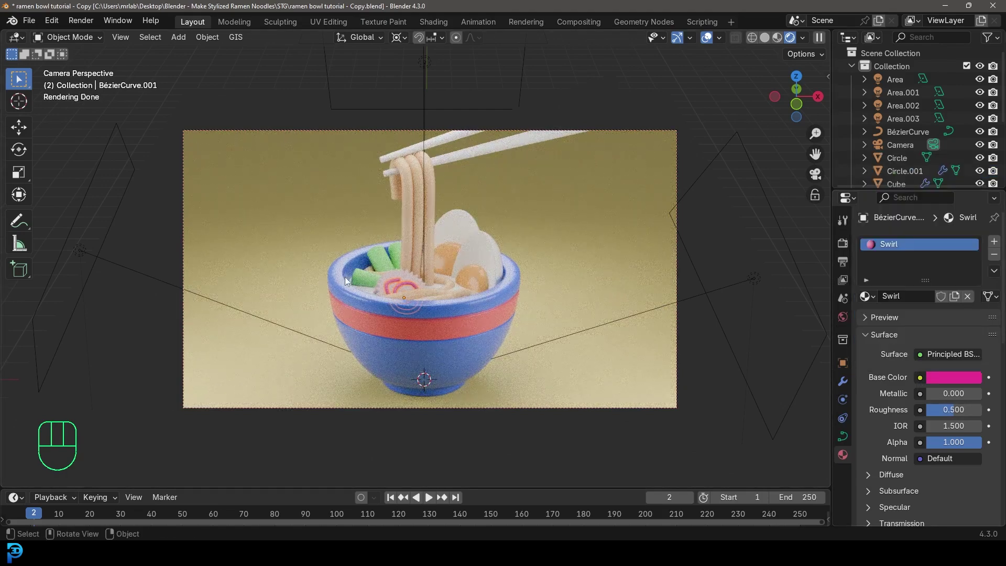
Select the broth and give it an initial muted golden-brown colour.
{"action": "middle_click_drag", "start_coordinate": [344, 277], "coordinate": [325, 316]}
{"action": "scroll", "coordinate": [398, 314], "scroll_direction": "up", "scroll_amount": 5}
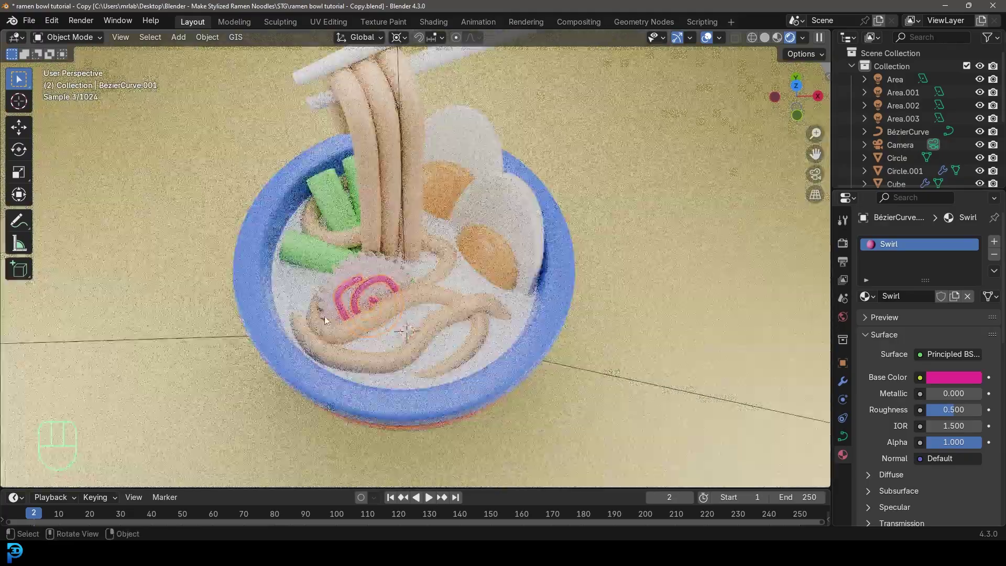
{"action": "left_click", "coordinate": [289, 285]}
{"action": "key", "text": "g"}
{"action": "right_click", "coordinate": [374, 271]}
{"action": "key", "text": "KP_0"}
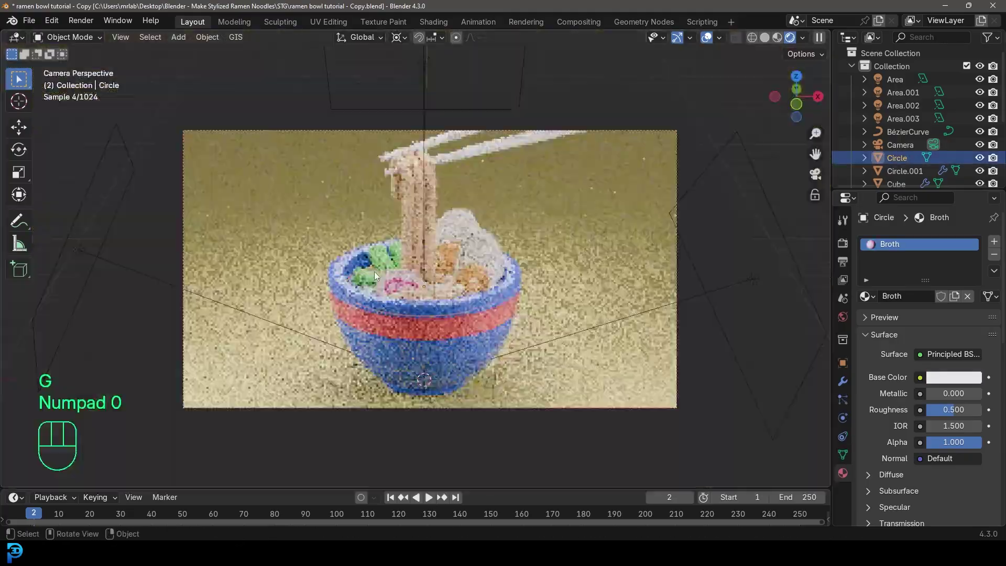
{"action": "left_click", "coordinate": [962, 378]}
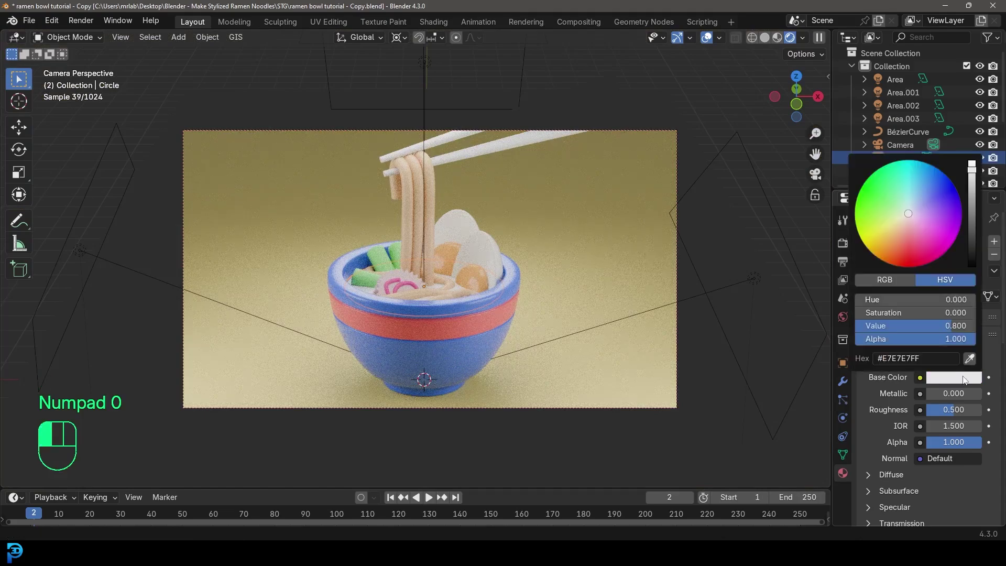
{"action": "left_click", "coordinate": [890, 231]}
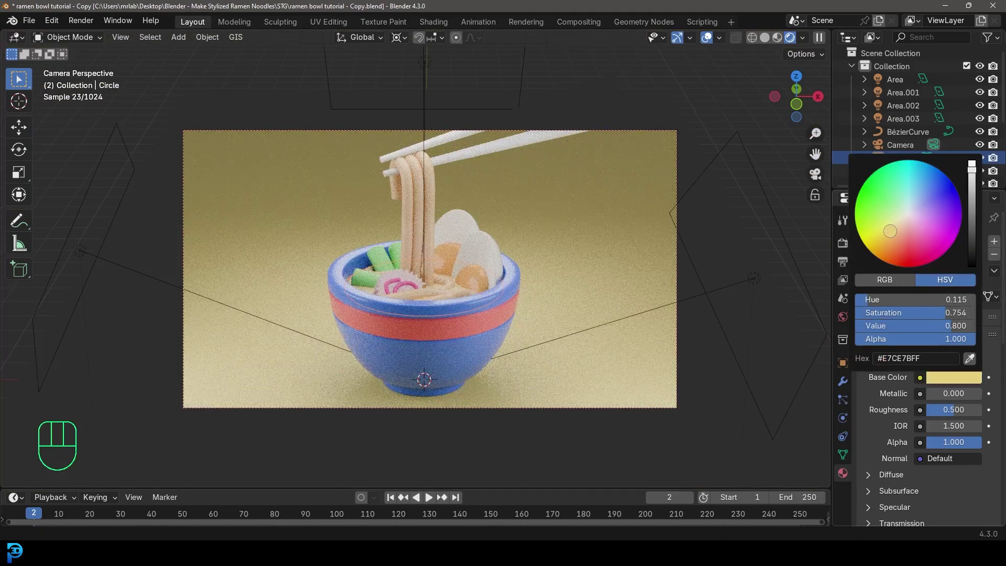
{"action": "left_click_drag", "start_coordinate": [971, 164], "coordinate": [972, 197]}
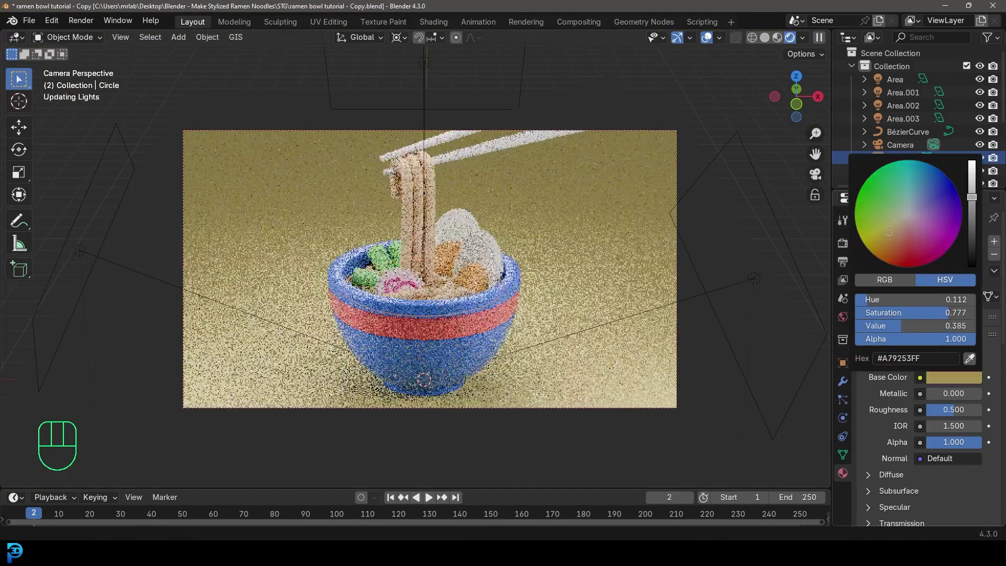
{"action": "left_click_drag", "start_coordinate": [894, 231], "coordinate": [898, 228]}
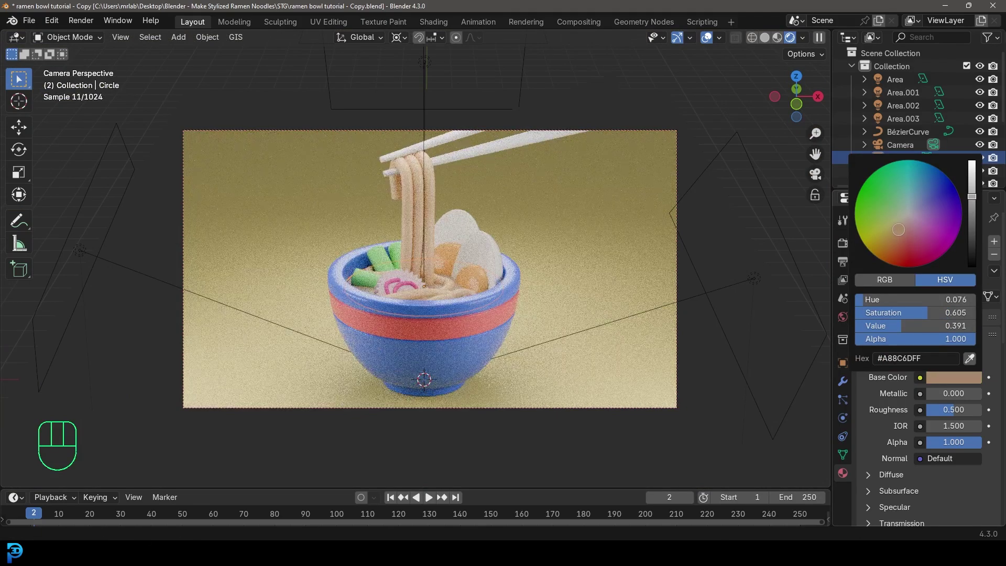
Refine the broth to a rich golden tan and drop its roughness to 0.042.
{"action": "middle_click_drag", "start_coordinate": [446, 209], "coordinate": [378, 220]}
{"action": "scroll", "coordinate": [436, 288], "scroll_direction": "up", "scroll_amount": 3}
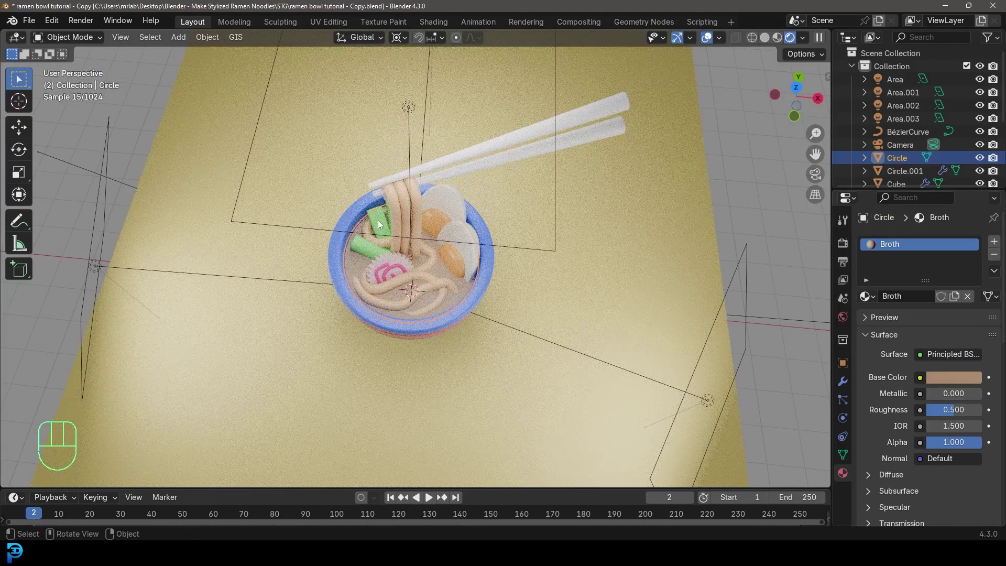
{"action": "left_click", "coordinate": [953, 376]}
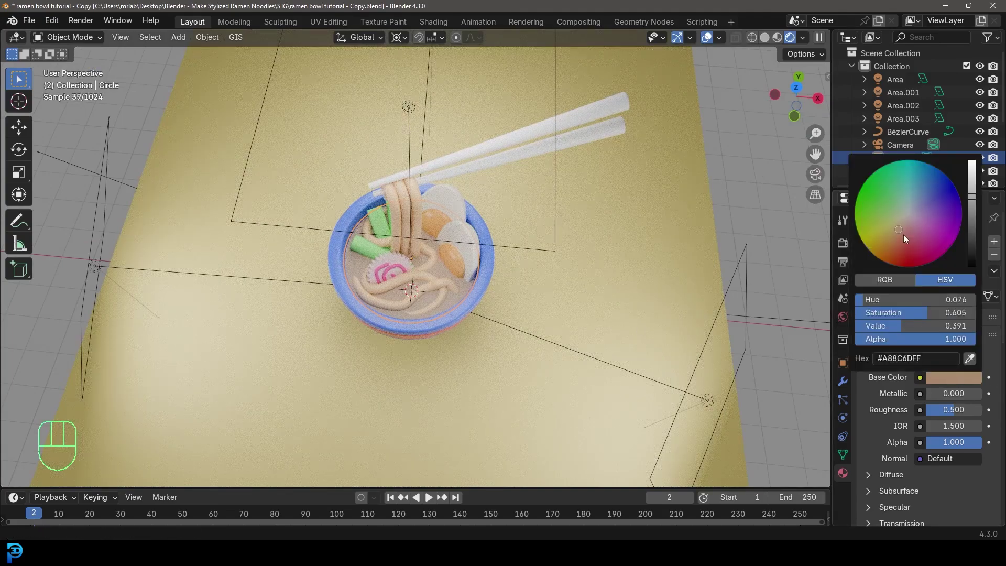
{"action": "left_click_drag", "start_coordinate": [975, 204], "coordinate": [972, 187]}
{"action": "left_click_drag", "start_coordinate": [895, 238], "coordinate": [889, 236]}
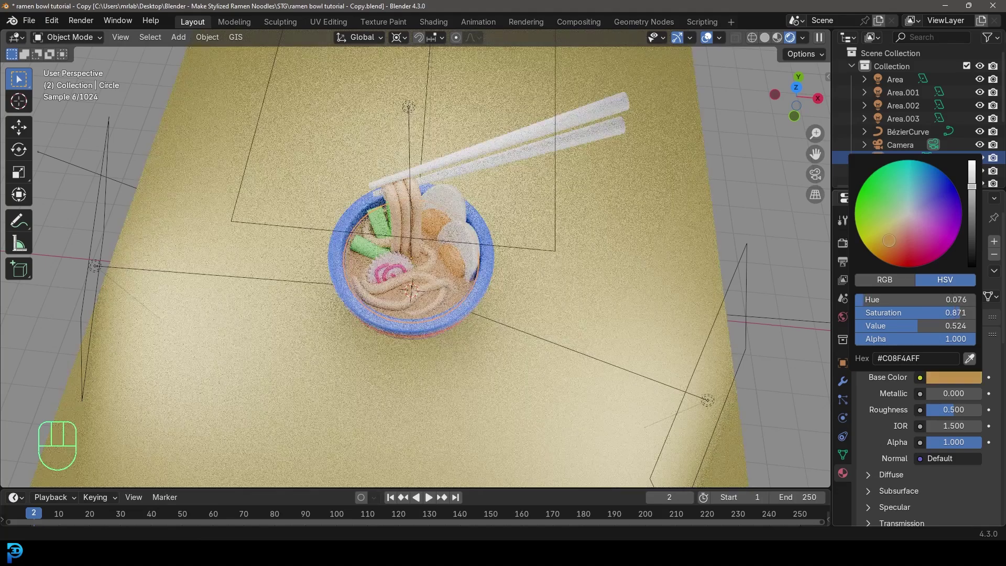
{"action": "left_click_drag", "start_coordinate": [948, 409], "coordinate": [922, 409]}
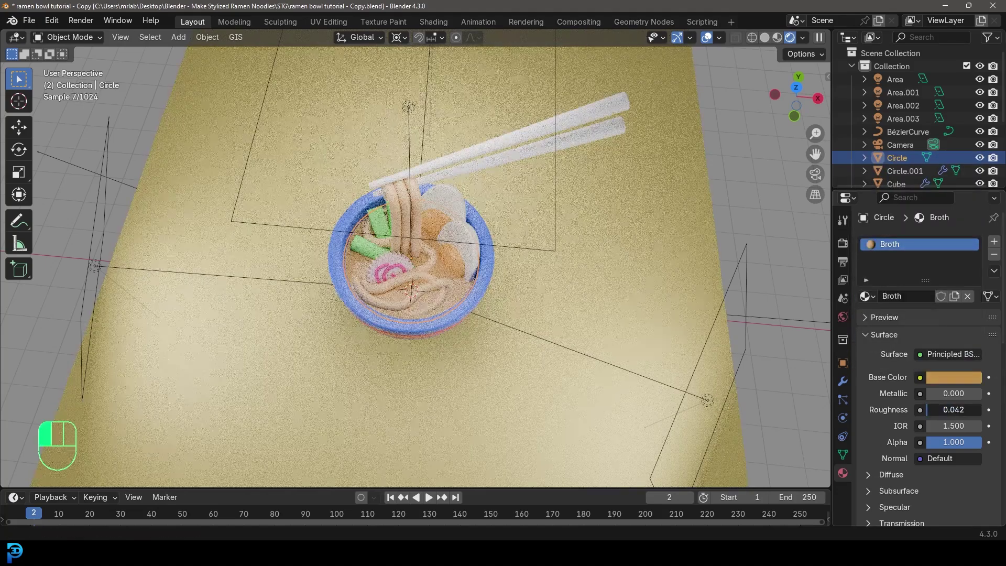
{"action": "key", "text": "alt+a"}
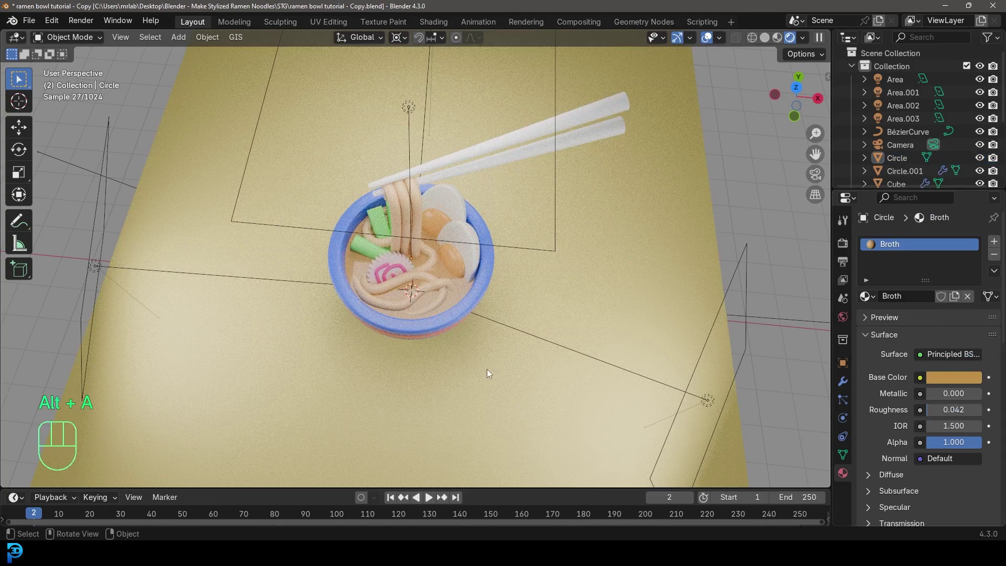
{"action": "key", "text": "KP_0"}
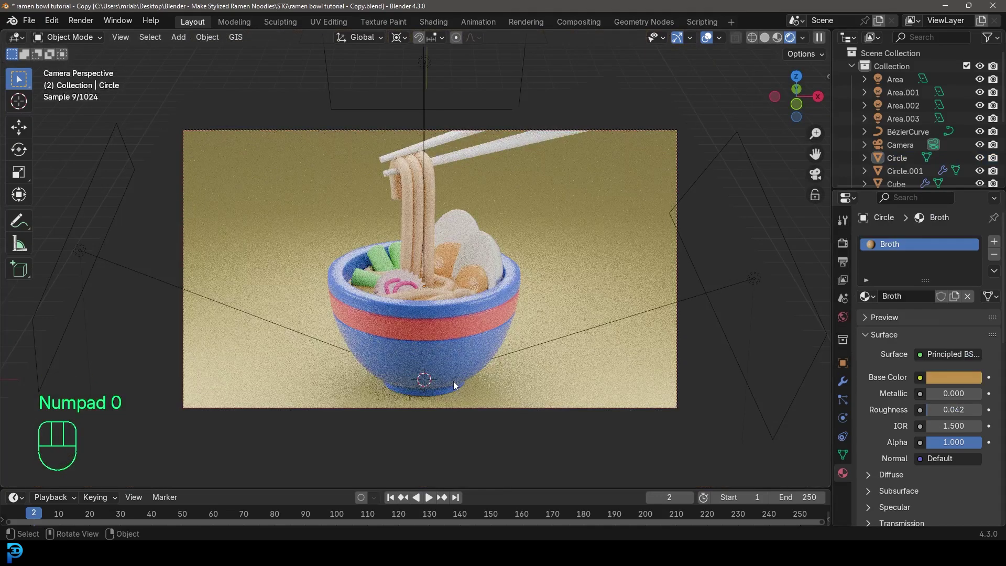
Make the chopsticks dark reddish brown (#614136) with roughness 0.453.
{"action": "left_click", "coordinate": [466, 155]}
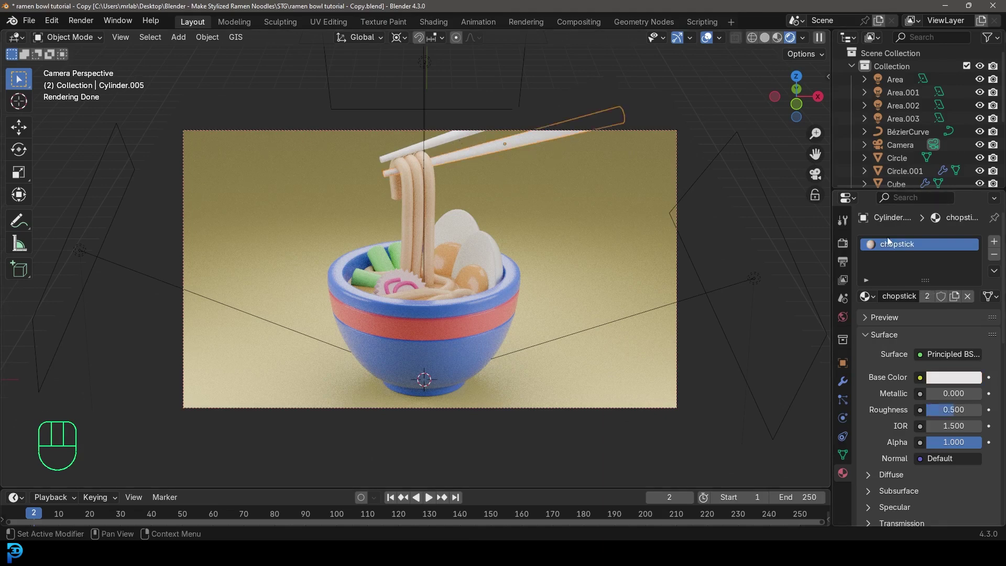
{"action": "left_click", "coordinate": [952, 381]}
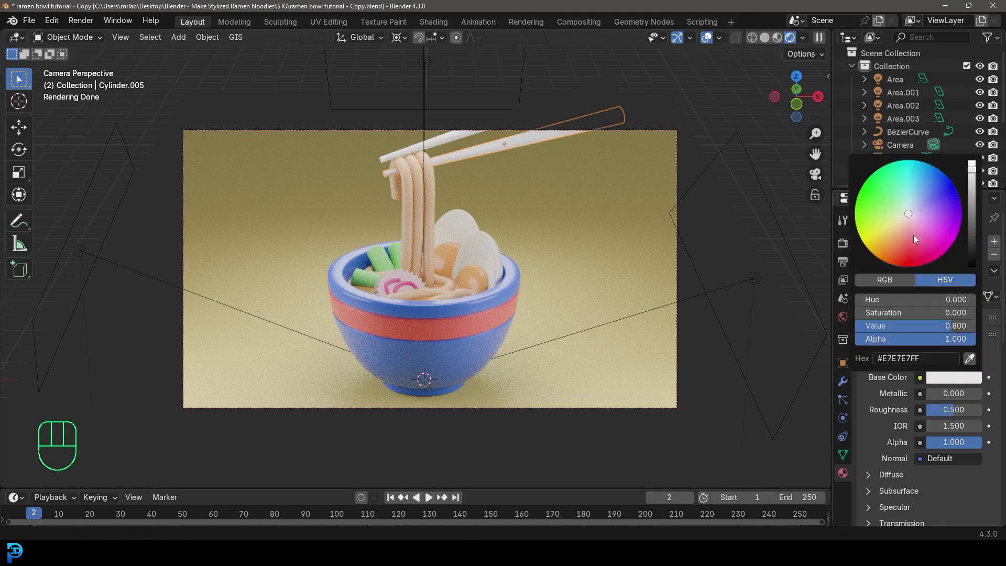
{"action": "left_click", "coordinate": [902, 236]}
{"action": "left_click", "coordinate": [973, 226]}
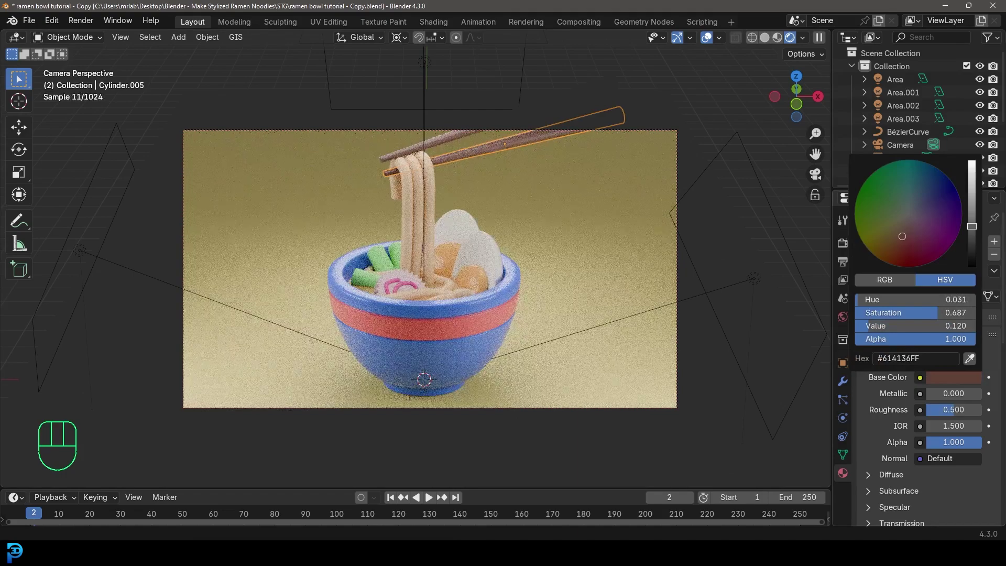
{"action": "left_click_drag", "start_coordinate": [972, 226], "coordinate": [971, 230]}
{"action": "key", "text": "alt+a"}
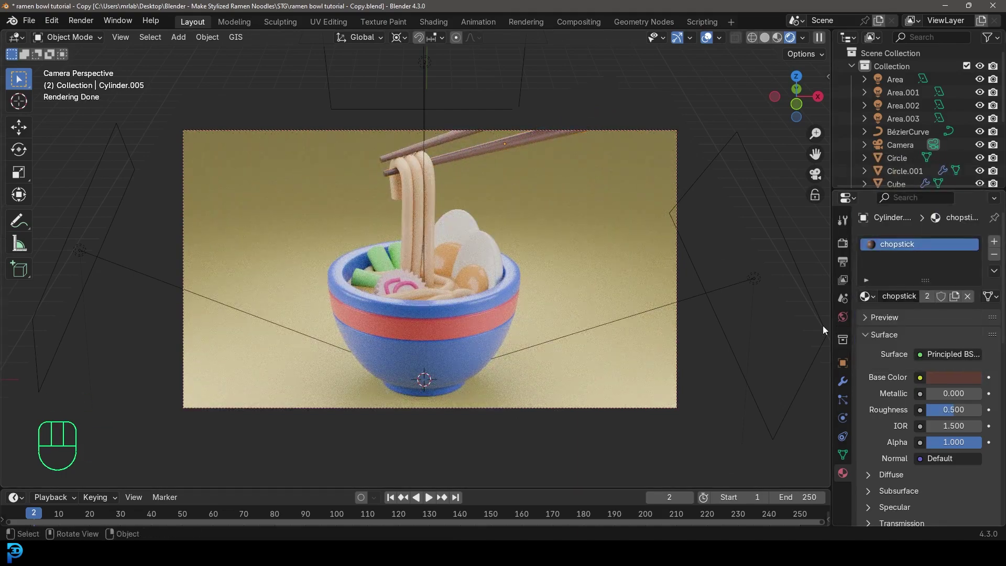
{"action": "mouse_move", "coordinate": [960, 410]}
{"action": "left_mouse_down"}
{"action": "mouse_move", "coordinate": [943, 413]}
{"action": "mouse_move", "coordinate": [956, 414]}
{"action": "left_mouse_up"}
Re-angle the main Area light and Area.001 by rotating them.
{"action": "scroll", "coordinate": [419, 112], "scroll_direction": "down", "scroll_amount": 3}
{"action": "left_click", "coordinate": [457, 161]}
{"action": "scroll", "coordinate": [611, 169], "scroll_direction": "up", "scroll_amount": 2}
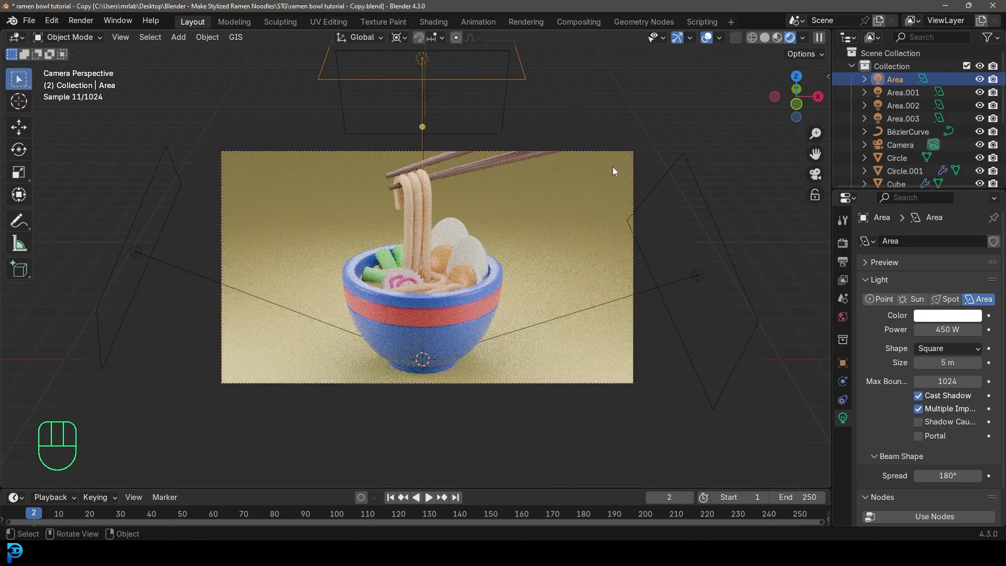
{"action": "key", "text": "r"}
{"action": "key", "text": "r"}
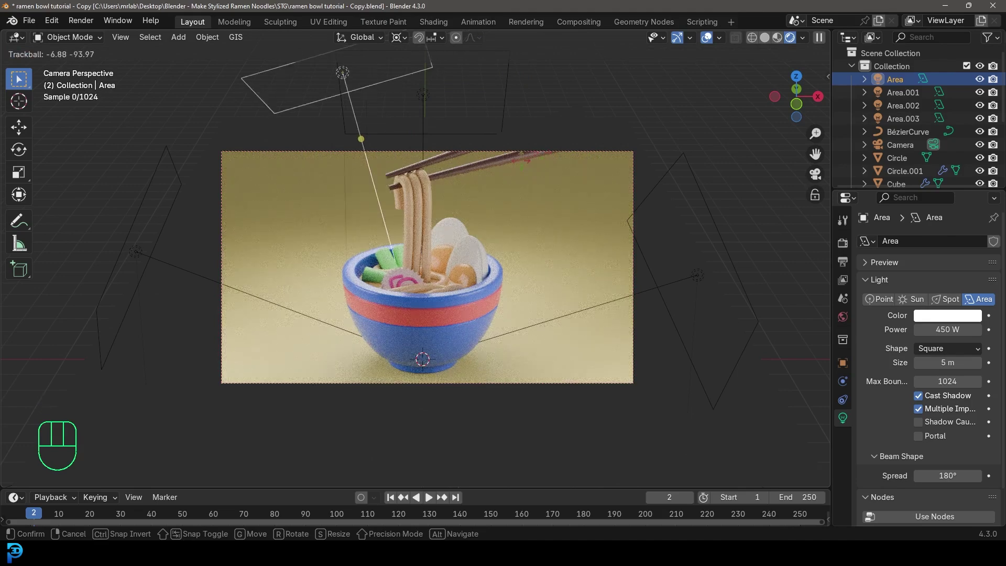
{"action": "left_click", "coordinate": [546, 148]}
{"action": "key", "text": "r"}
{"action": "left_click", "coordinate": [434, 102]}
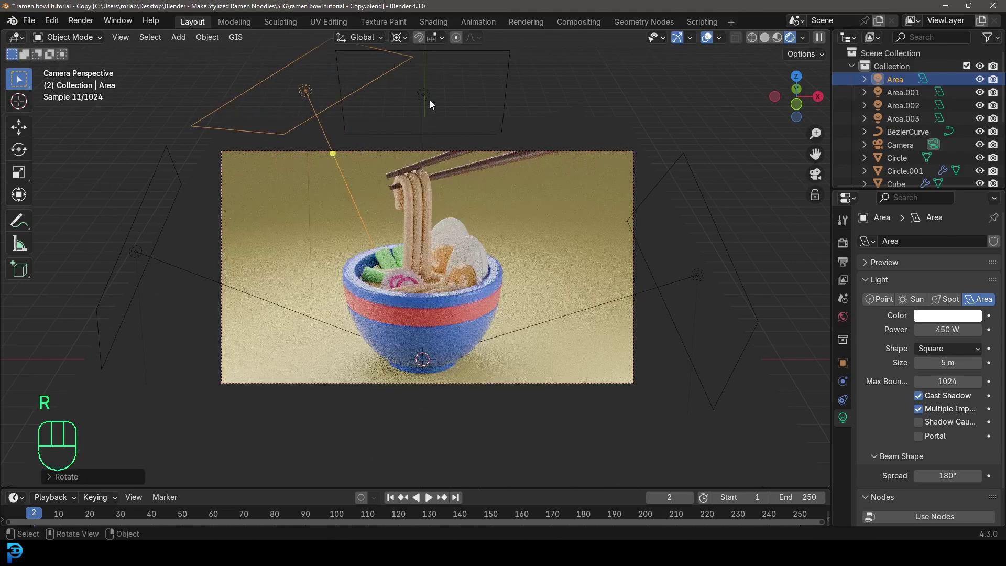
{"action": "left_click", "coordinate": [425, 96]}
{"action": "key", "text": "r"}
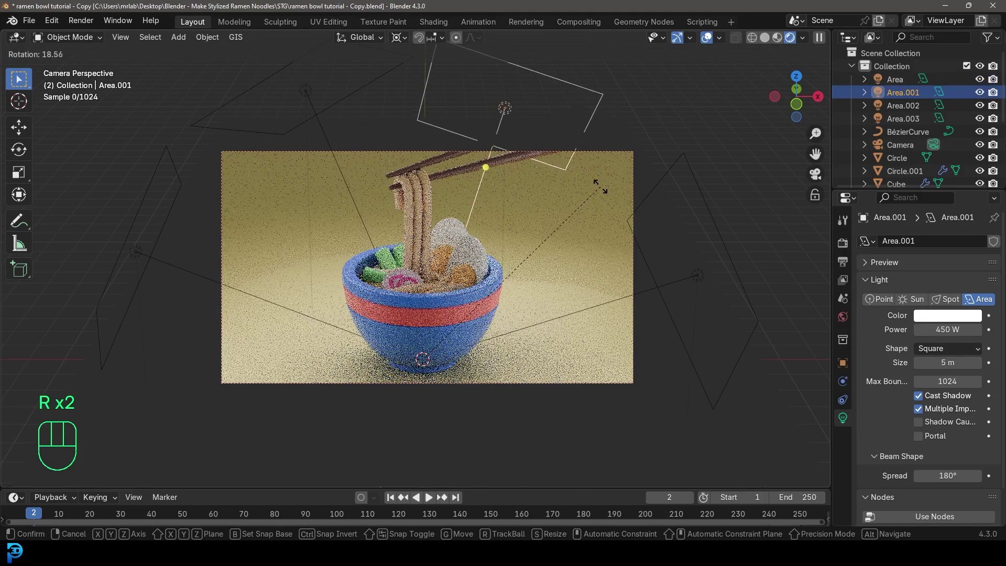
{"action": "left_click", "coordinate": [585, 152]}
Duplicate Area.001 as Area.004, set it to 120 W, and angle it from the left.
{"action": "key", "text": "shift+d"}
{"action": "key", "text": "r"}
{"action": "key", "text": "r"}
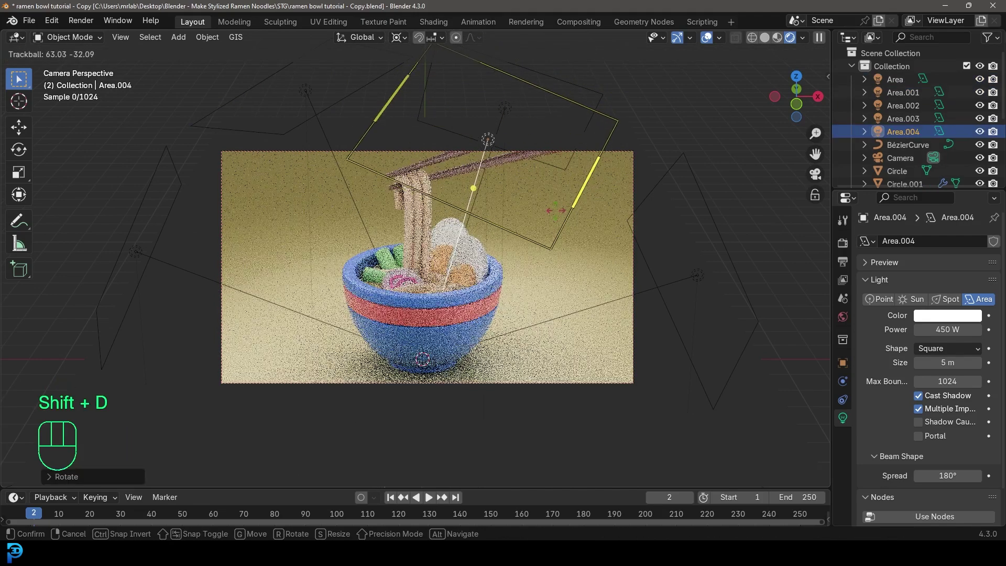
{"action": "key", "text": "Escape"}
{"action": "left_click", "coordinate": [947, 329]}
{"action": "type", "text": "120"}
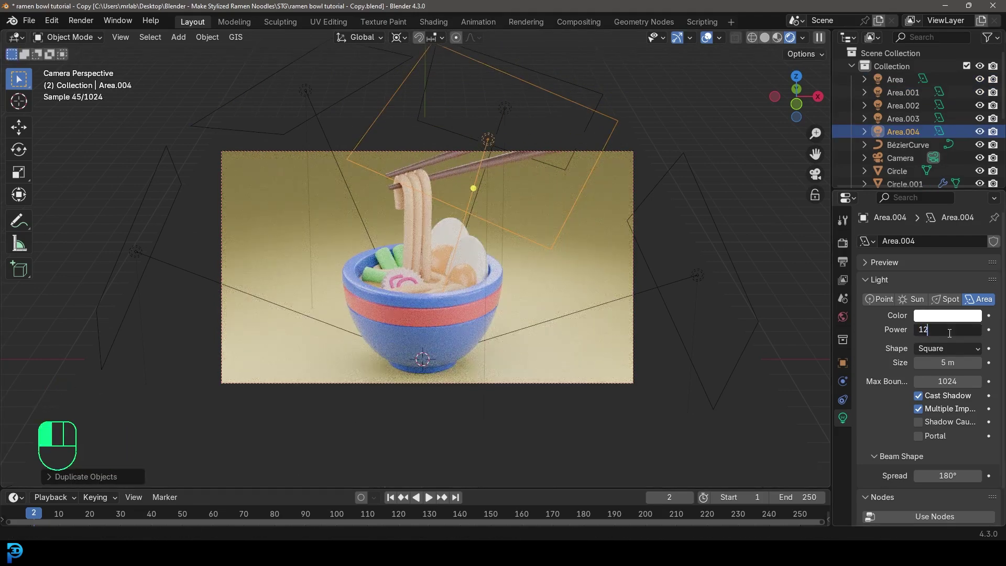
{"action": "key", "text": "Return"}
{"action": "key", "text": "r"}
{"action": "key", "text": "r"}
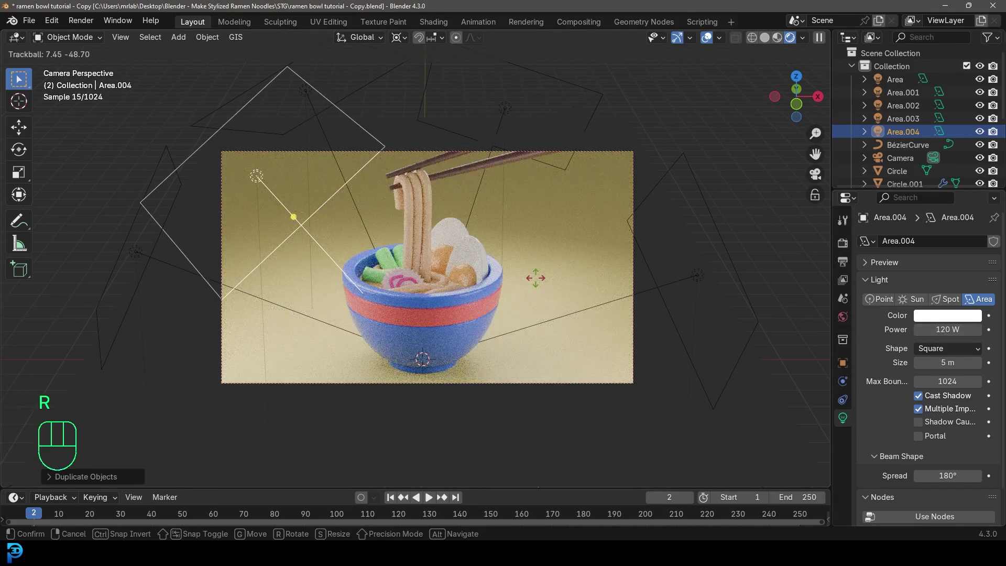
{"action": "left_click", "coordinate": [454, 305]}
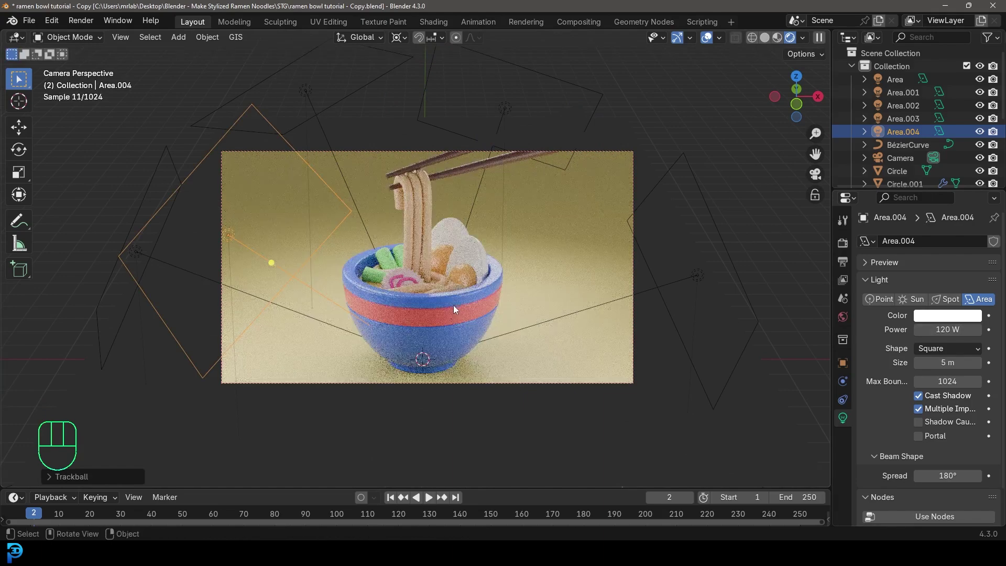
{"action": "left_click", "coordinate": [454, 303]}
Brighten the bowl's main material to a lighter blue (3E81E7).
{"action": "left_click", "coordinate": [921, 244]}
{"action": "left_click", "coordinate": [965, 396]}
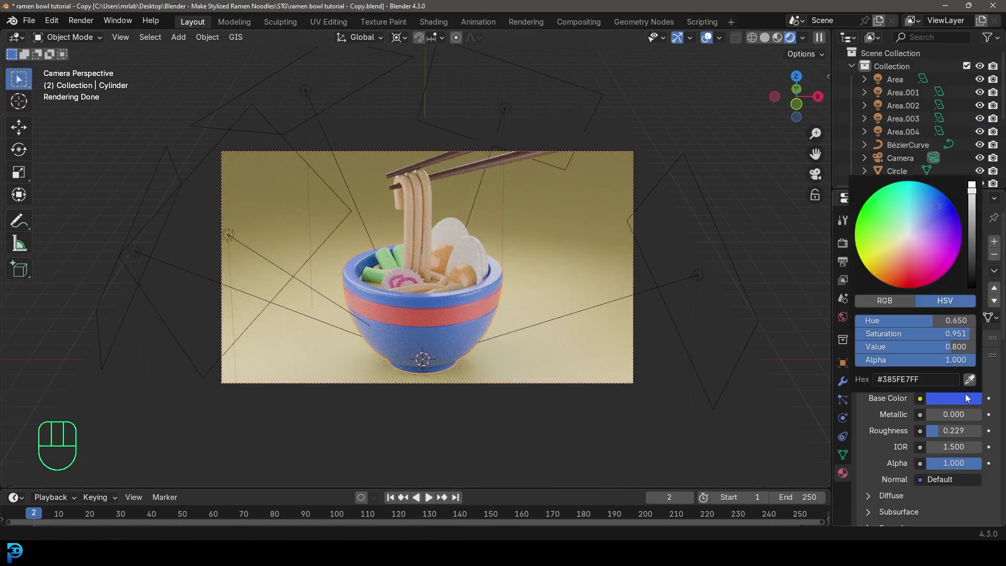
{"action": "left_click", "coordinate": [930, 201]}
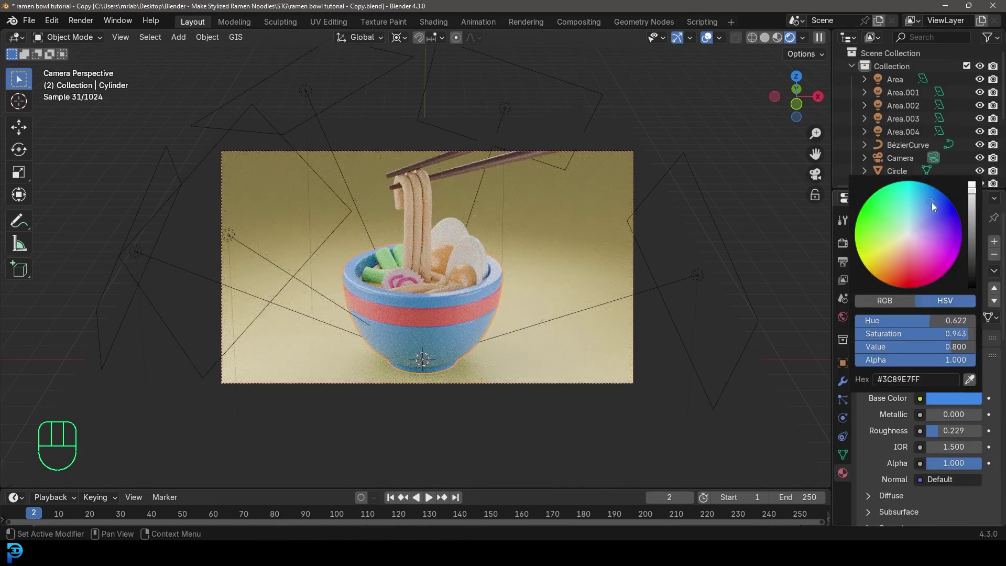
{"action": "left_click", "coordinate": [963, 402]}
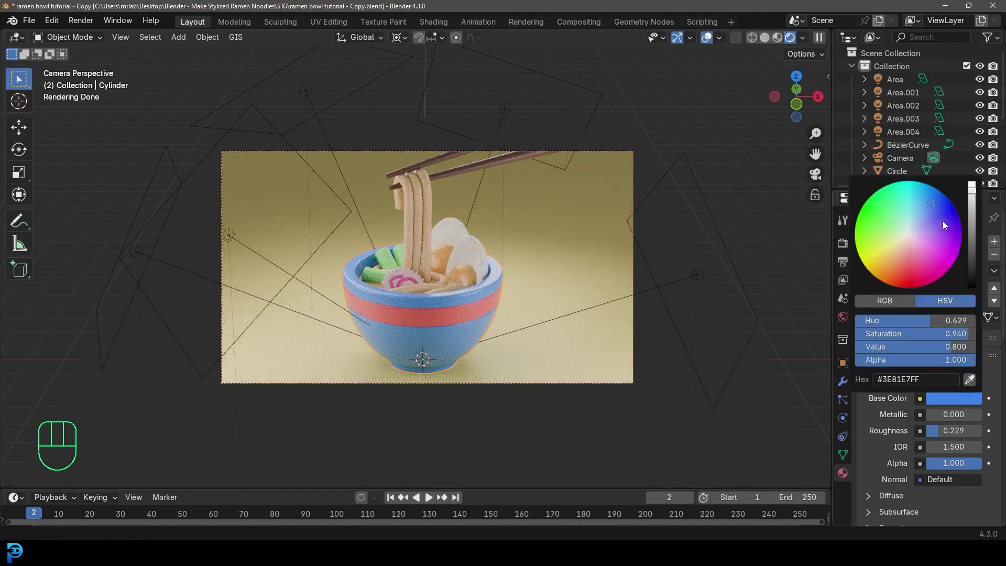
{"action": "left_click", "coordinate": [931, 197]}
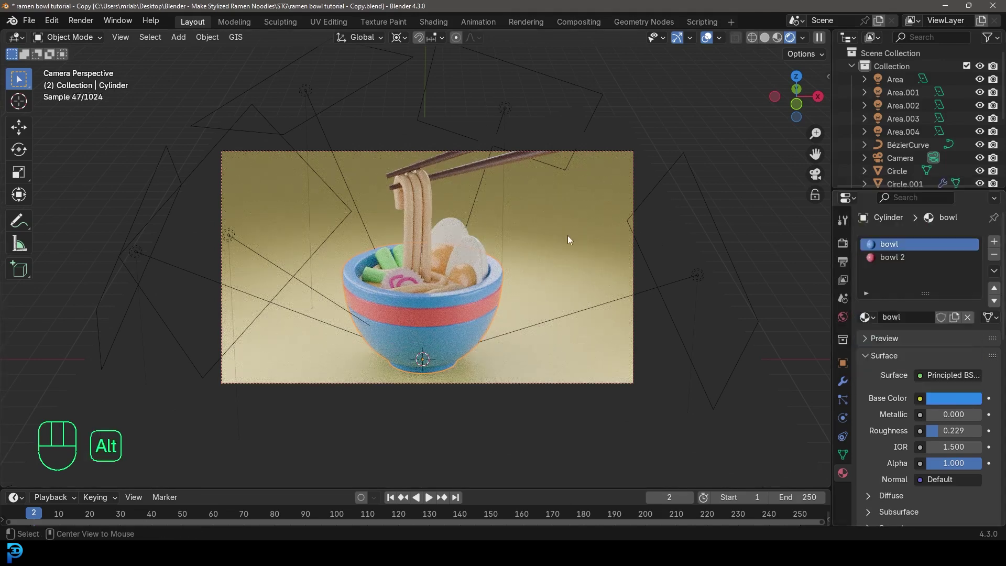
Switch to solid shading and save the file as ramen bowl tutorial - Copy.blend.
{"action": "key", "text": "alt+a"}
{"action": "key", "text": "z"}
{"action": "key", "text": "ctrl+s"}
{"action": "key", "text": "ctrl+s"}
{"action": "key", "text": "ctrl+s"}
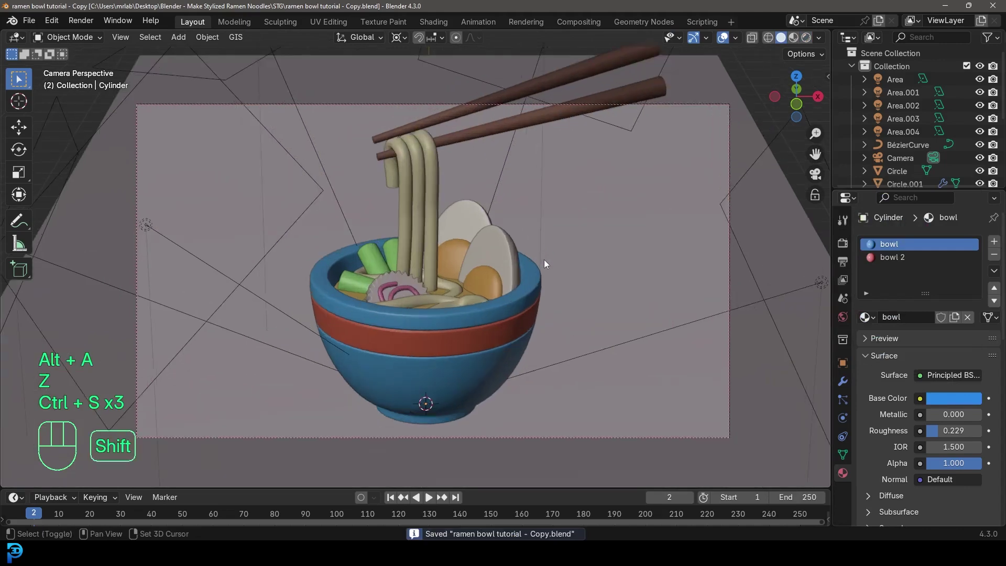
{"action": "scroll", "coordinate": [543, 259], "scroll_direction": "up", "scroll_amount": 2}
{"action": "left_click", "coordinate": [92, 20]}
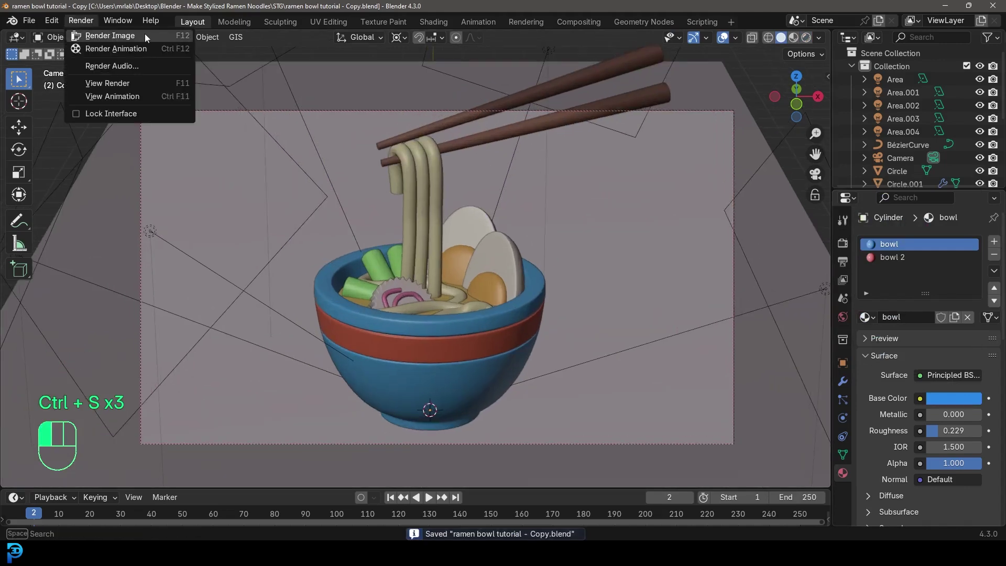
Render the final image of the ramen bowl from the camera.
{"action": "left_click", "coordinate": [103, 35]}
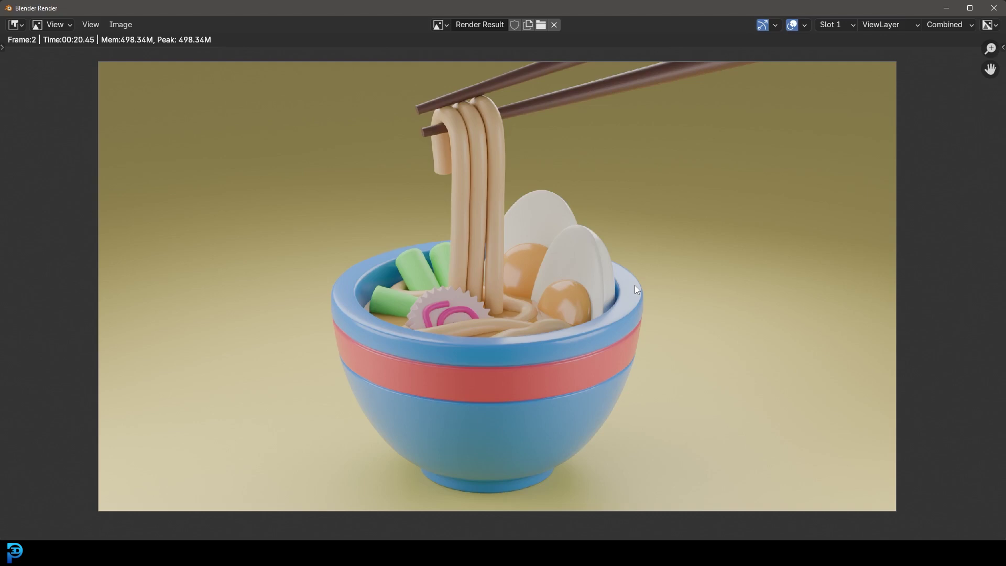
{"action": "scroll", "coordinate": [498, 275], "scroll_direction": "down", "scroll_amount": 1}
{"action": "scroll", "coordinate": [694, 275], "scroll_direction": "up", "scroll_amount": 1}
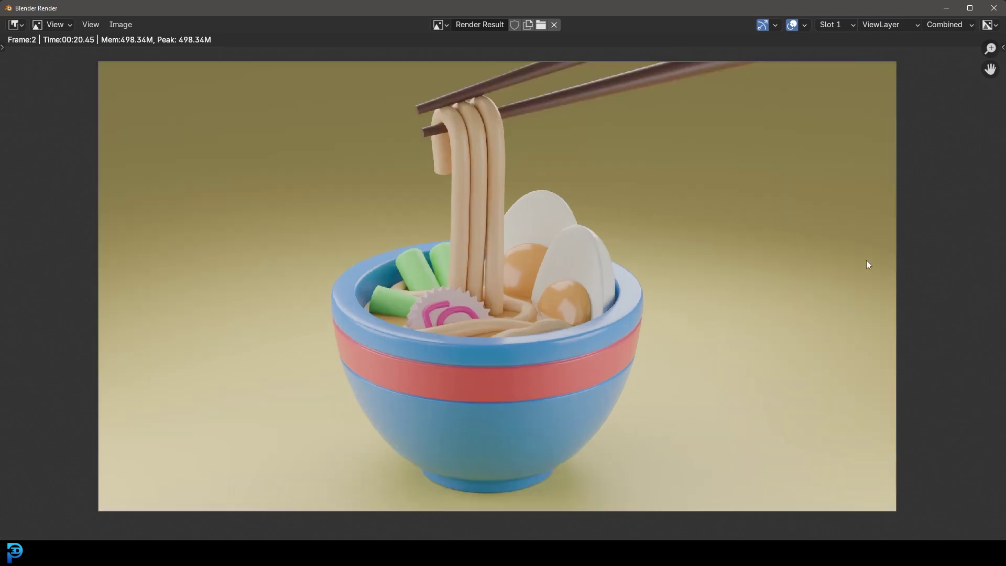